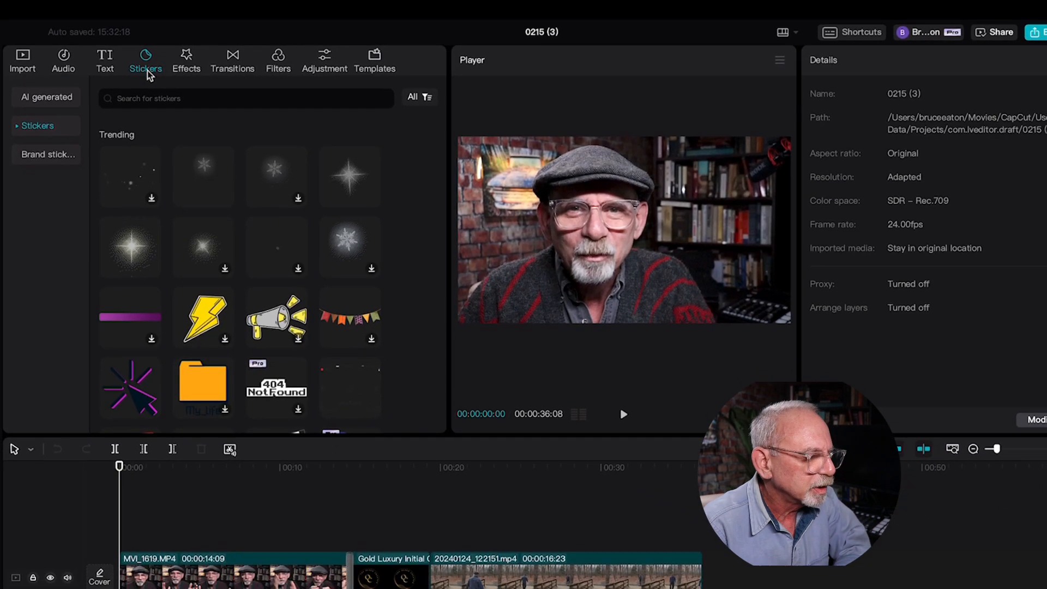
Place the yellow lightning bolt sticker above the first clip at about 5 seconds and preview it, muting the main video track
mouse_move(196, 237)
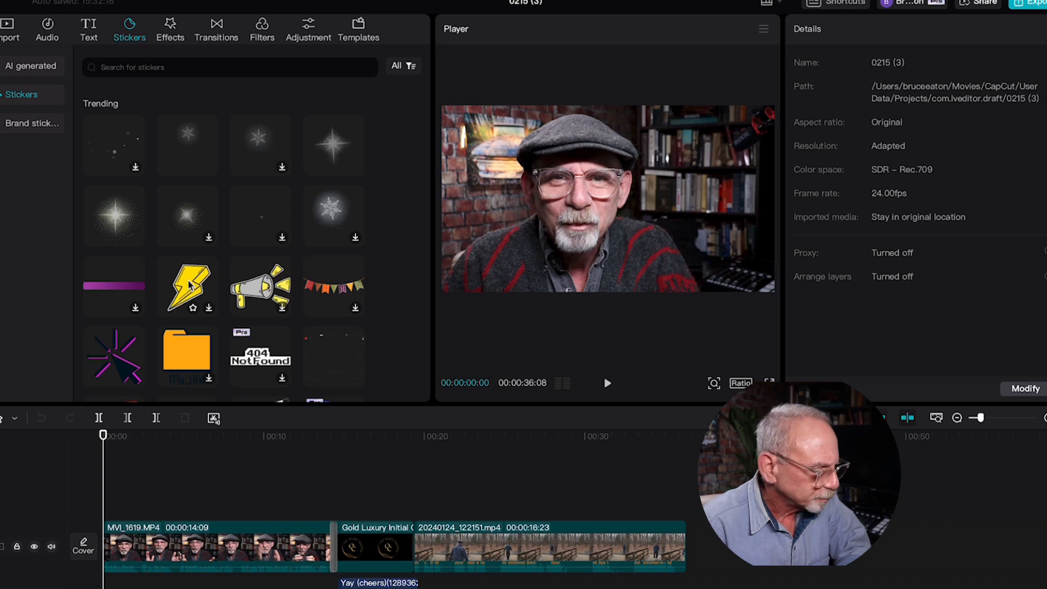
drag(189, 285, 181, 509)
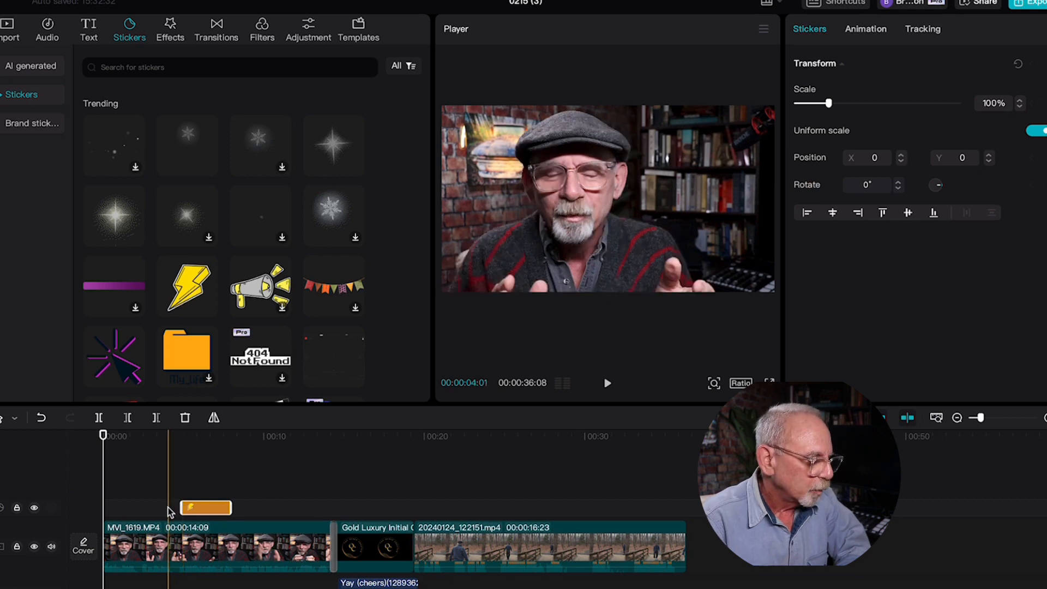
click(170, 468)
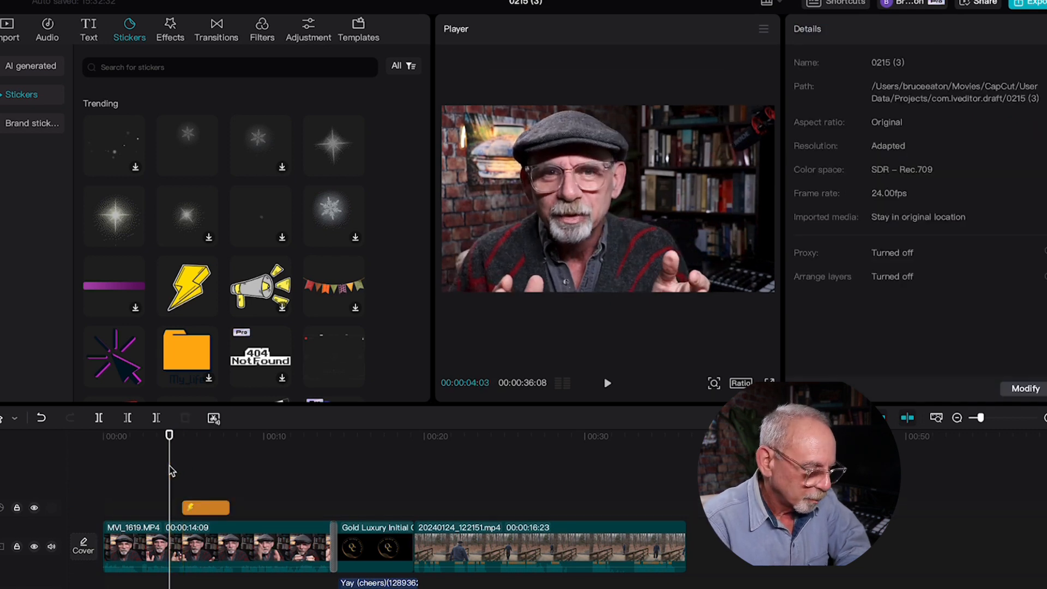
key(space)
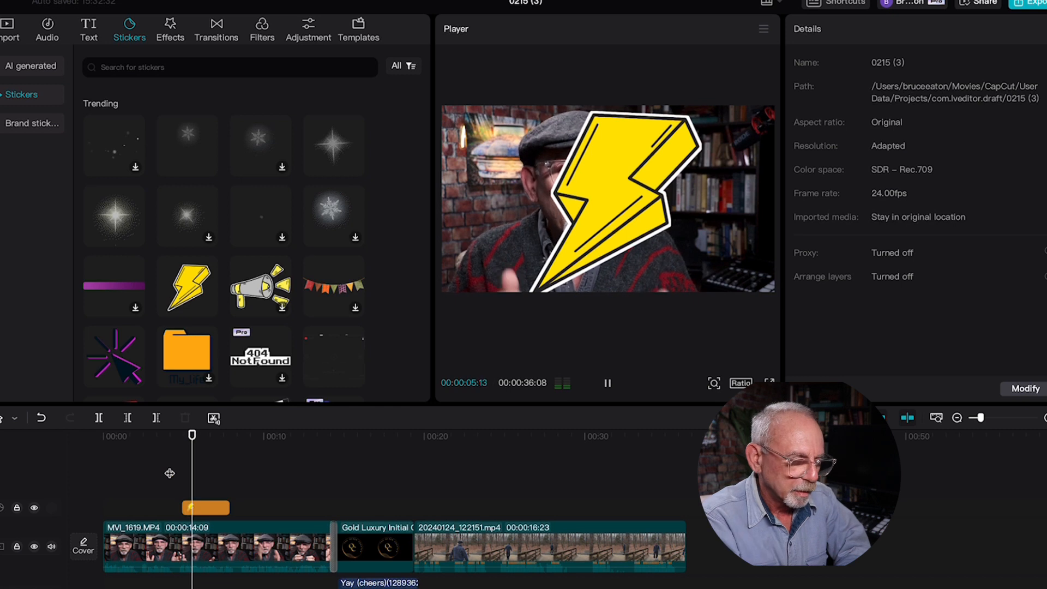
click(50, 547)
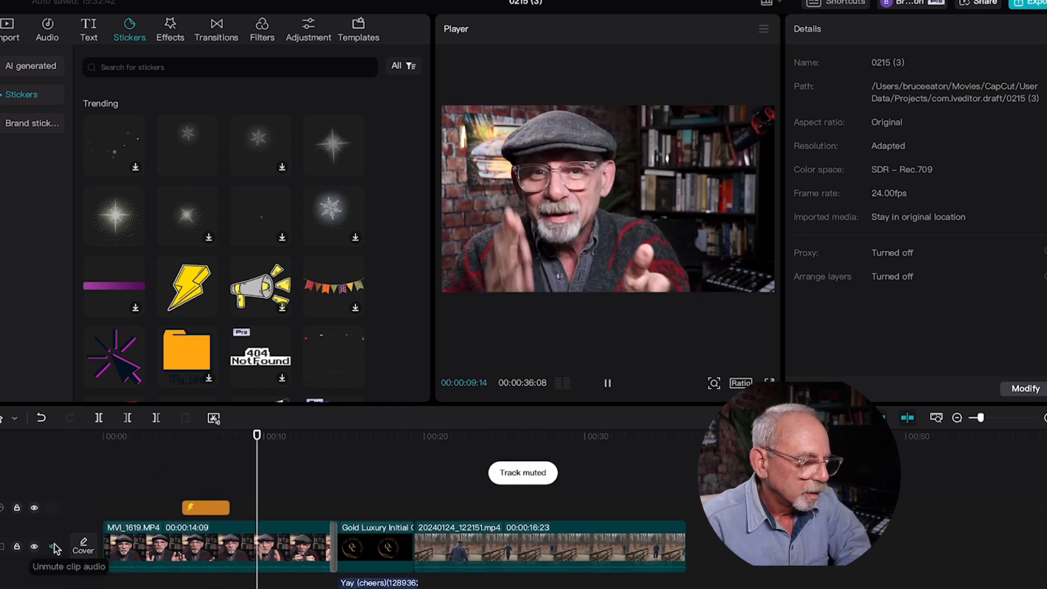
click(199, 472)
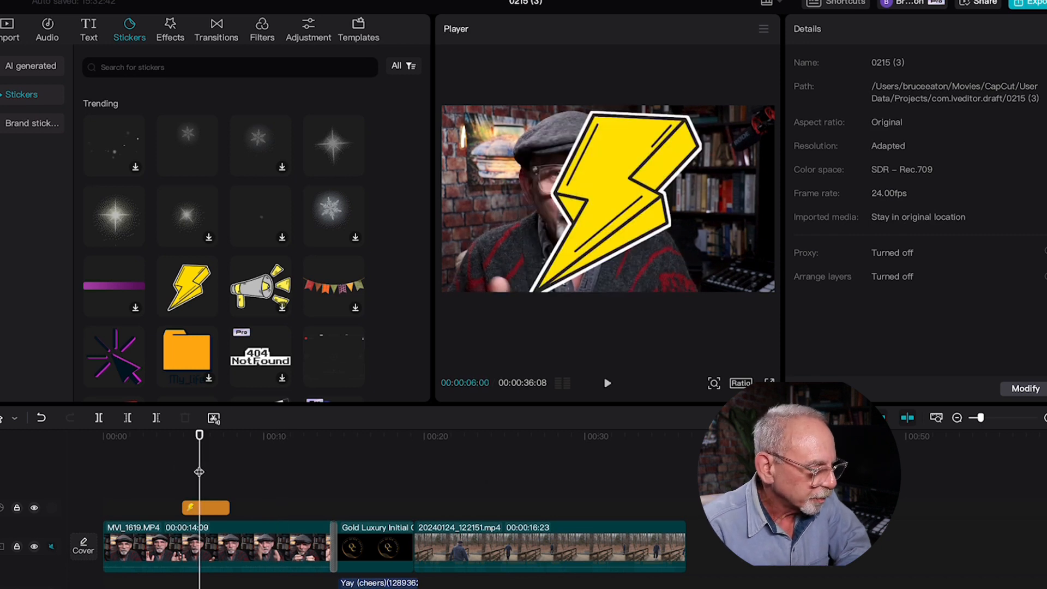
Try the lightning bolt sticker at 31% scale in the upper-right corner of the video frame, and delete it
click(211, 508)
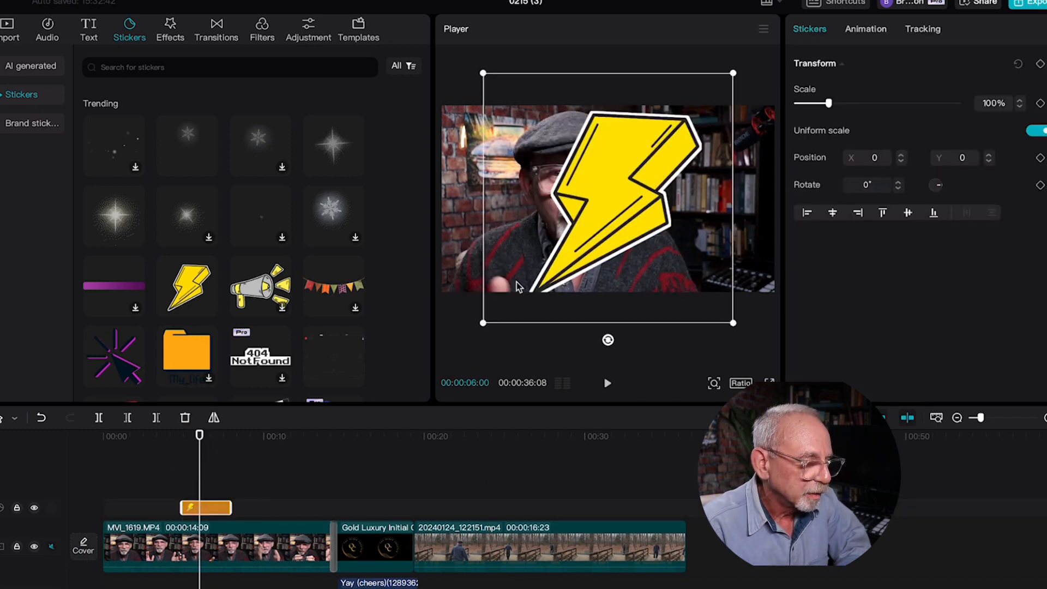
drag(483, 322, 725, 148)
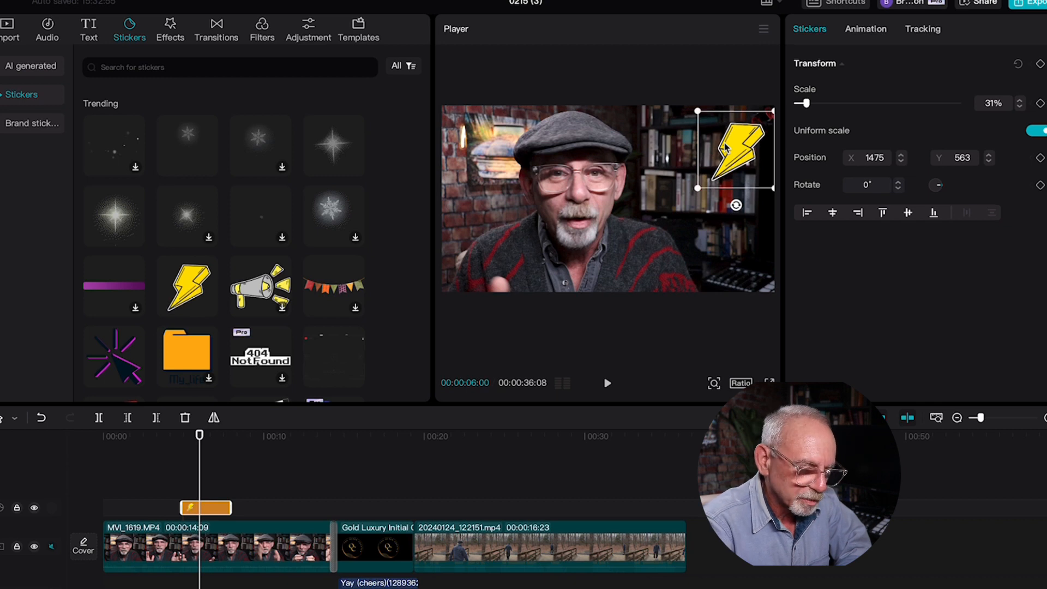
key(Delete)
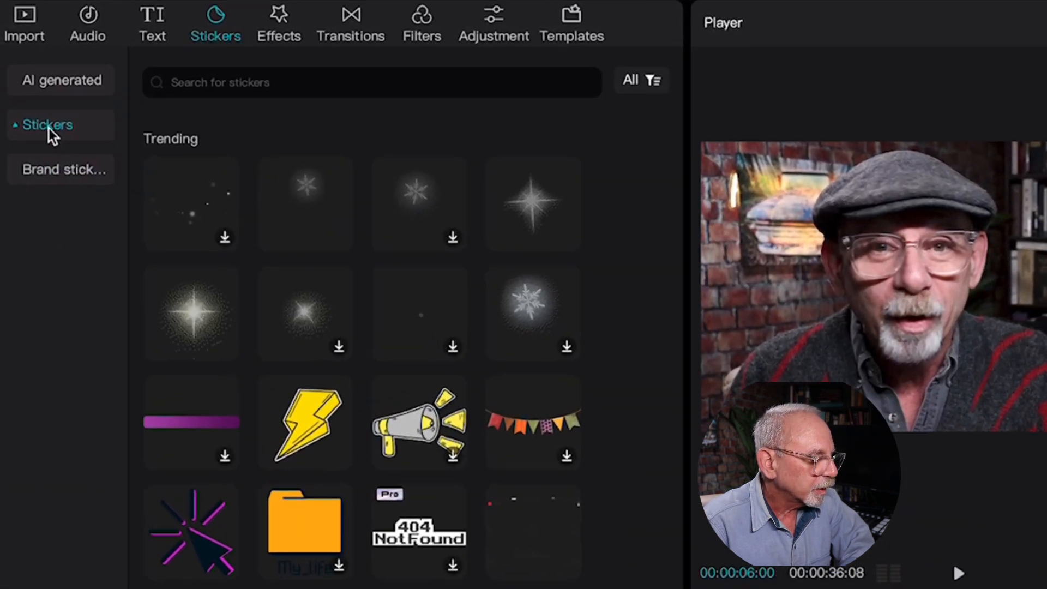
Browse the Mood, Eco-Friendly, Emoji and Pet sticker categories and check the recent sticker searches
click(38, 114)
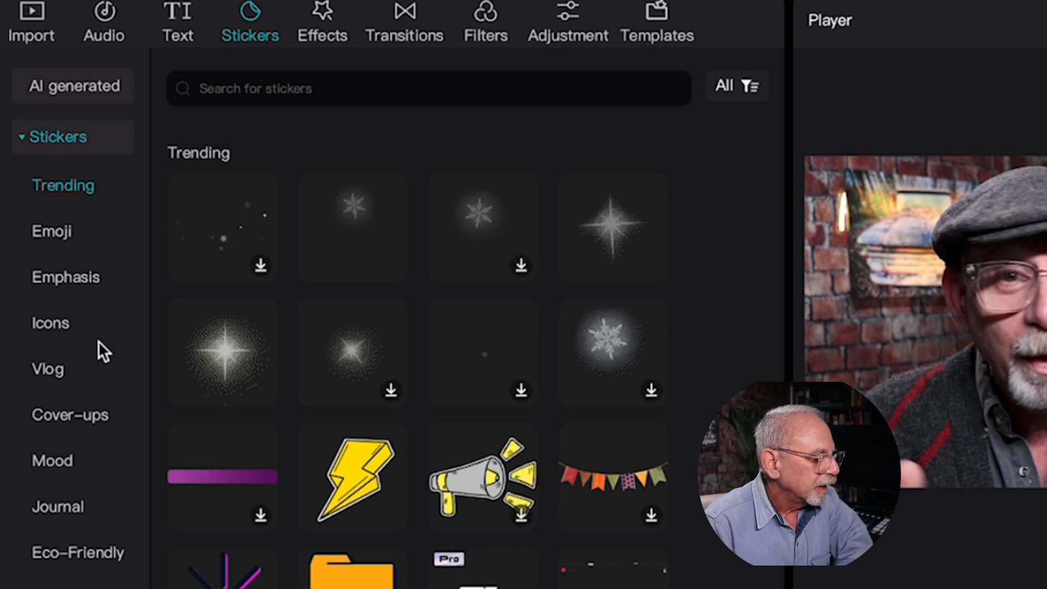
click(52, 462)
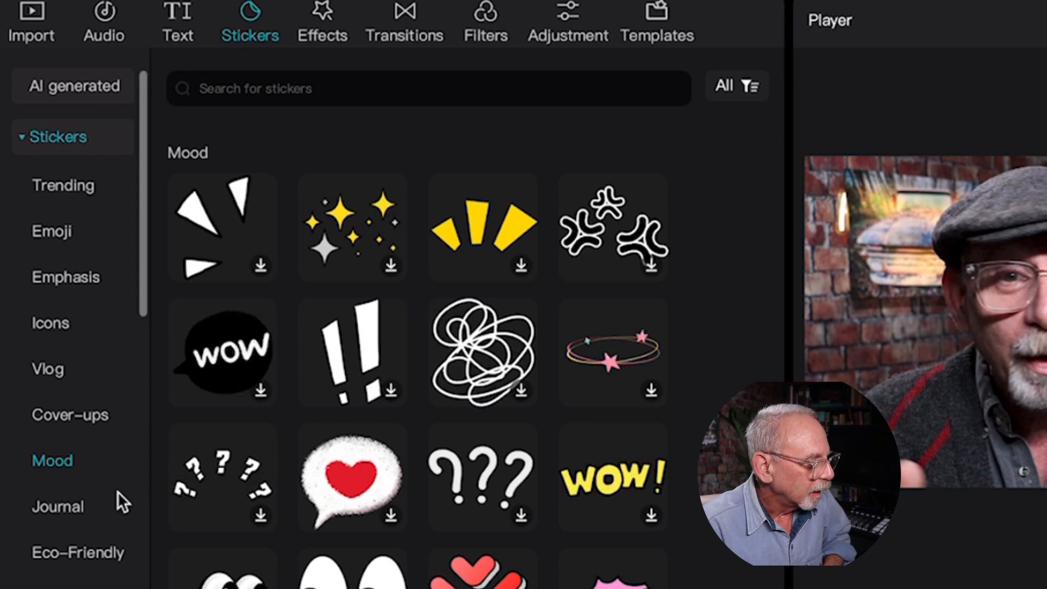
click(62, 552)
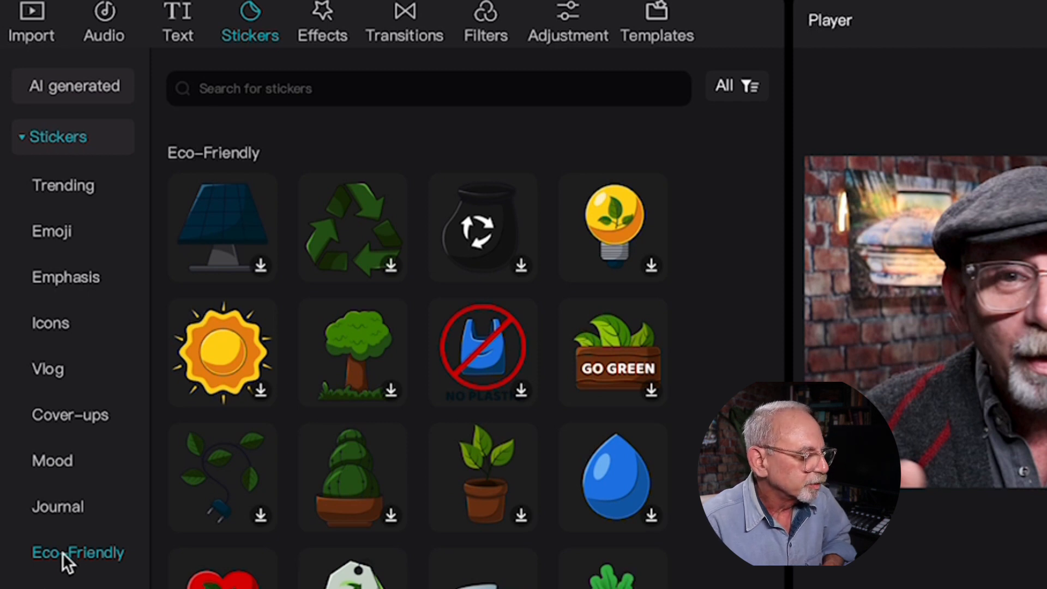
click(59, 231)
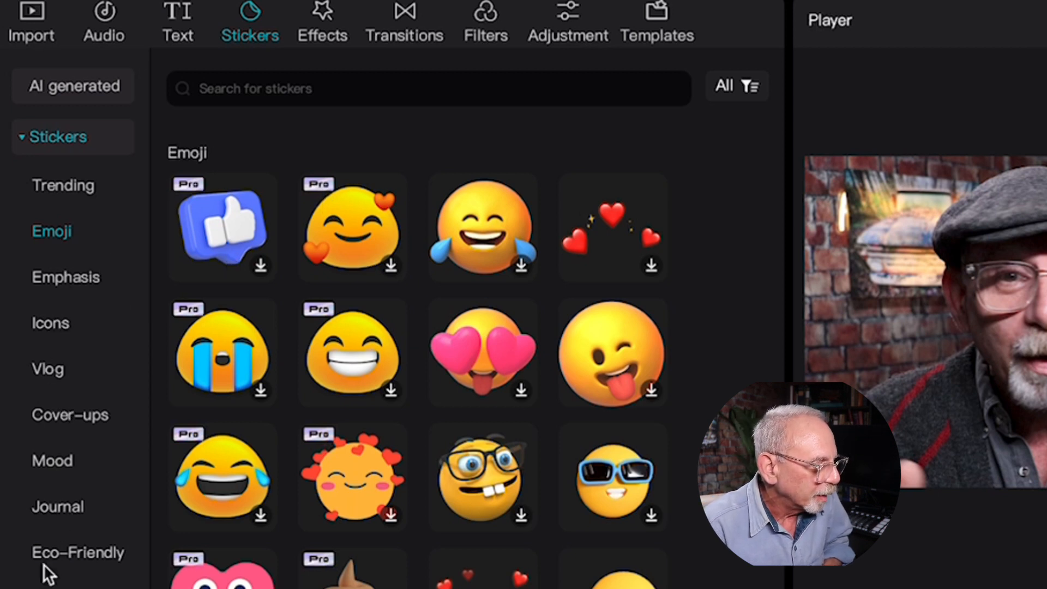
click(43, 588)
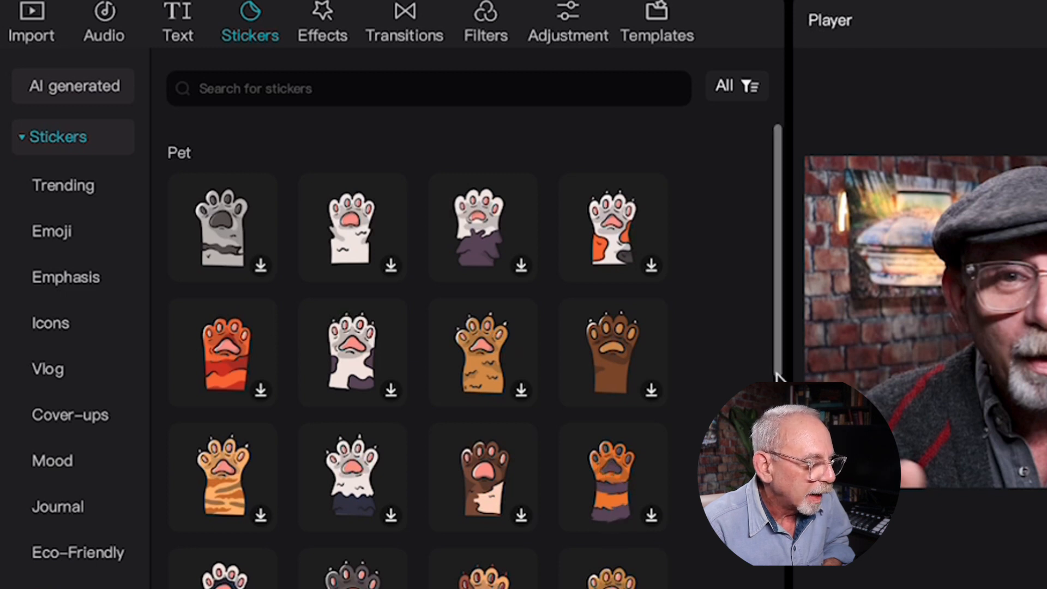
drag(778, 376, 783, 571)
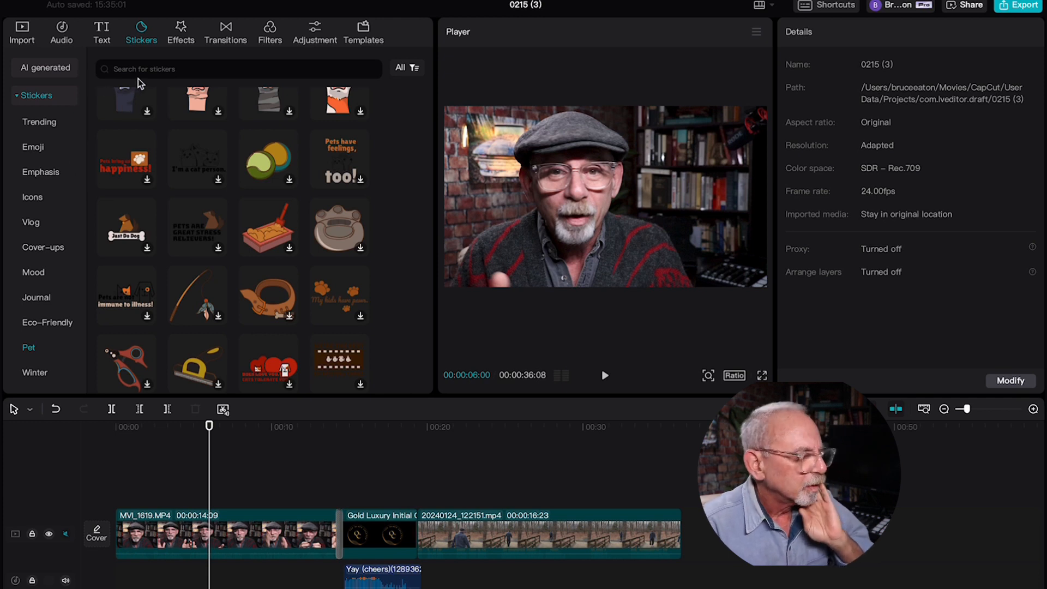
click(164, 72)
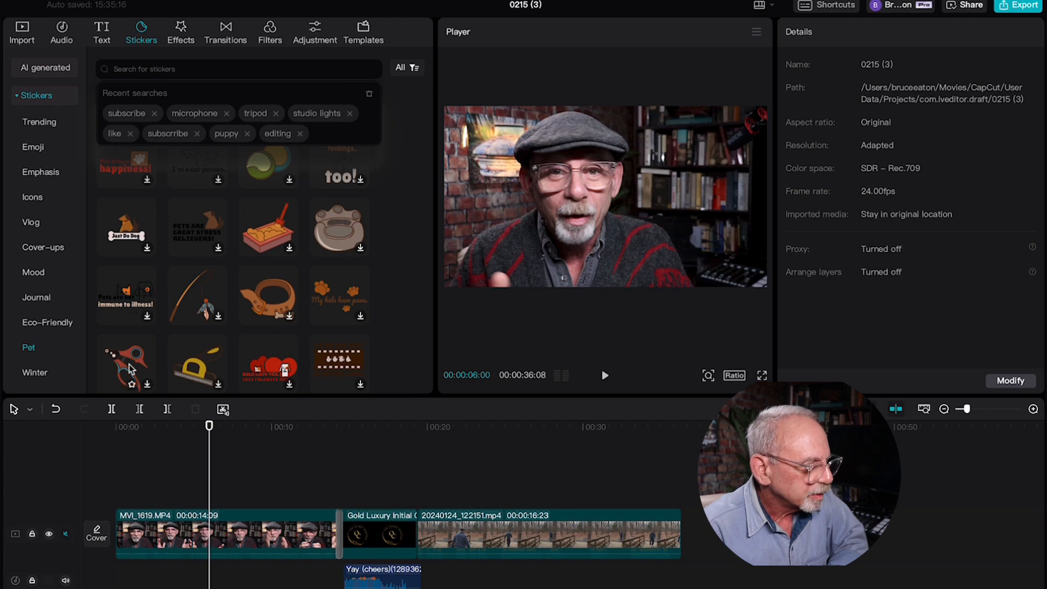
Unmute the main video track and play the video from the start to about 11 seconds
click(117, 462)
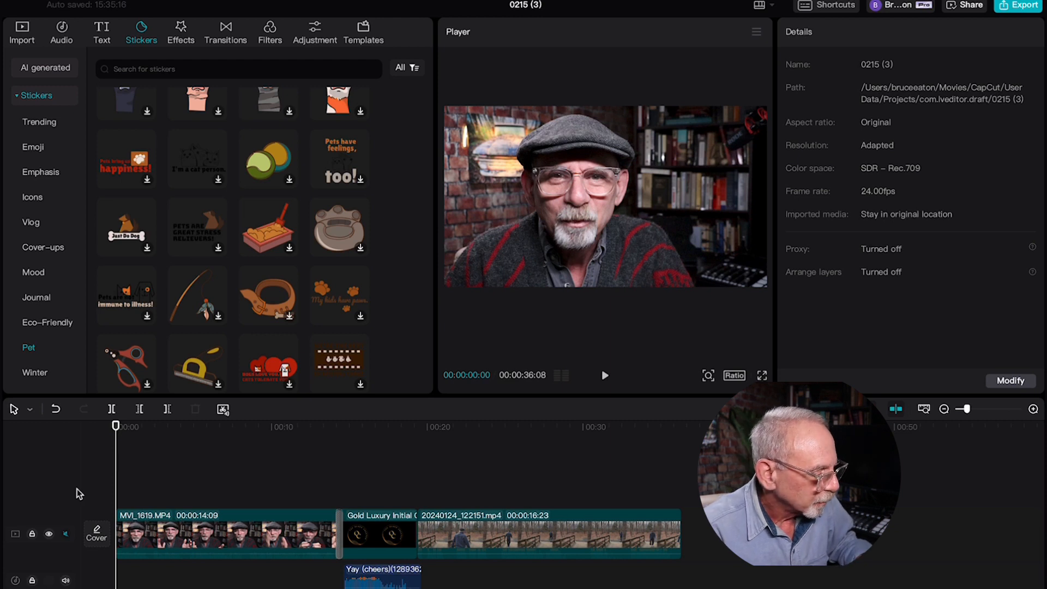
click(67, 535)
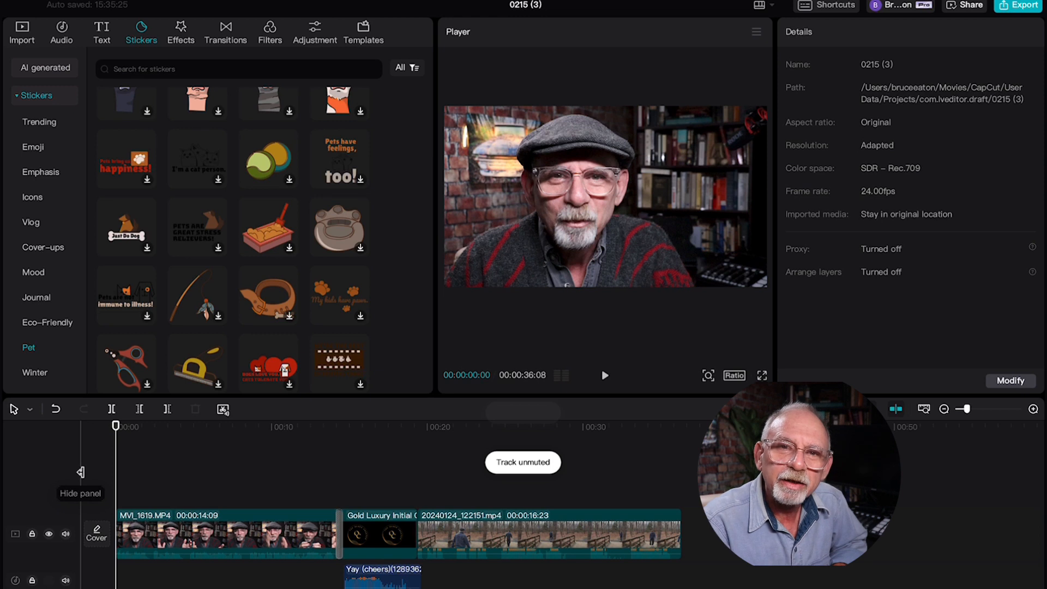
key(space)
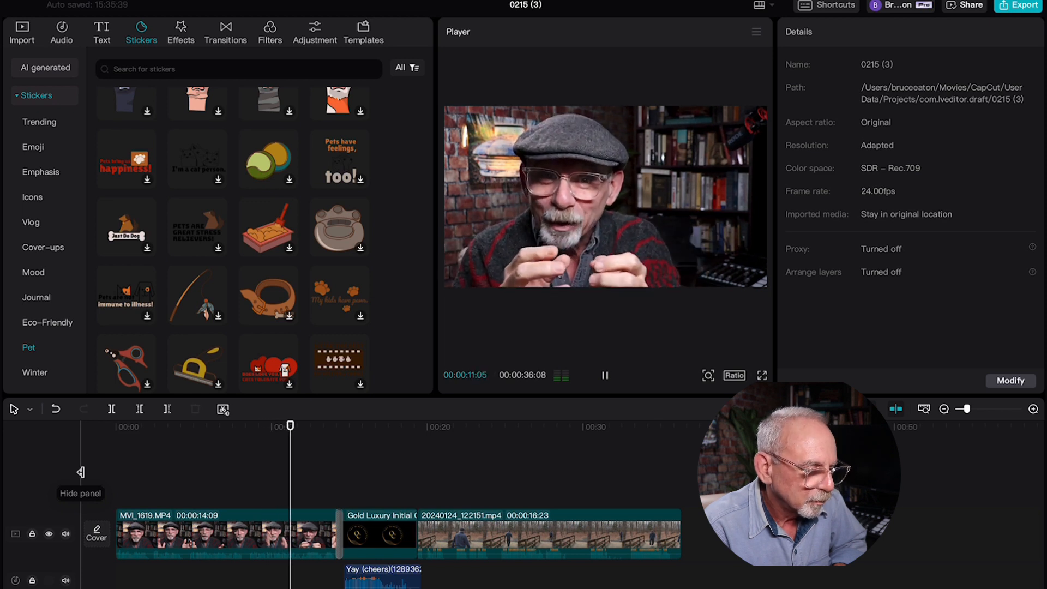
key(space)
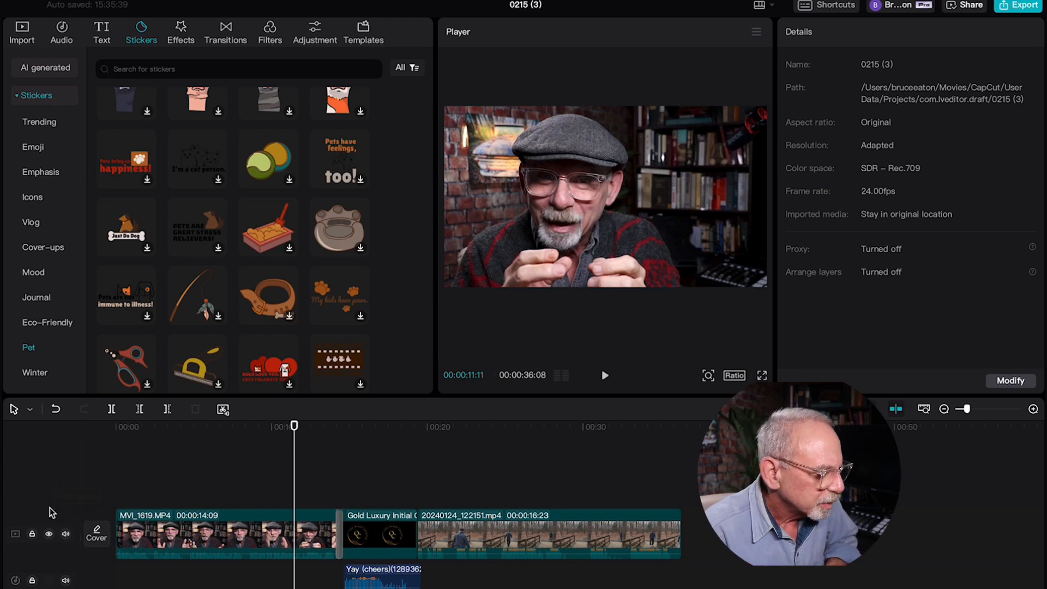
Replay the first clip from around 4 seconds and park the playhead at 00:00:05:10
click(204, 475)
key(space)
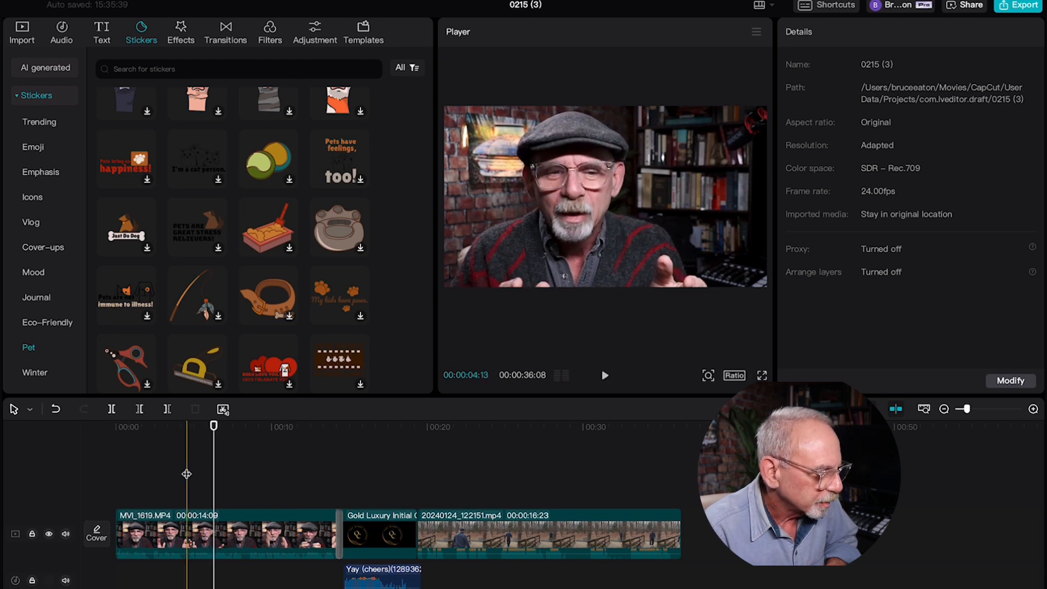
click(186, 474)
key(space)
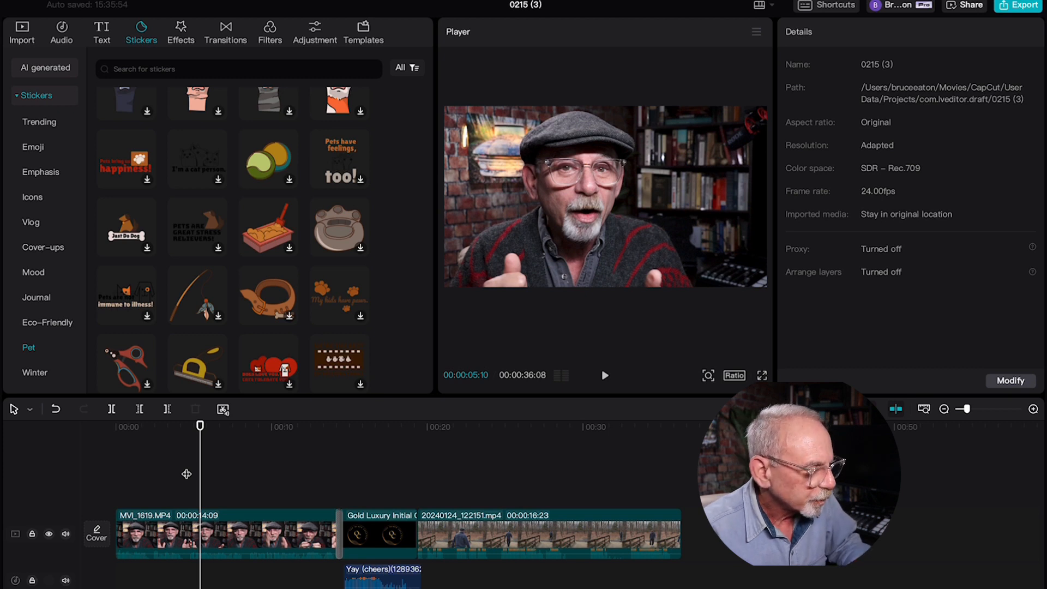
Search the stickers for "audio" and add the white sound wave bars sticker to the timeline at the playhead
click(189, 69)
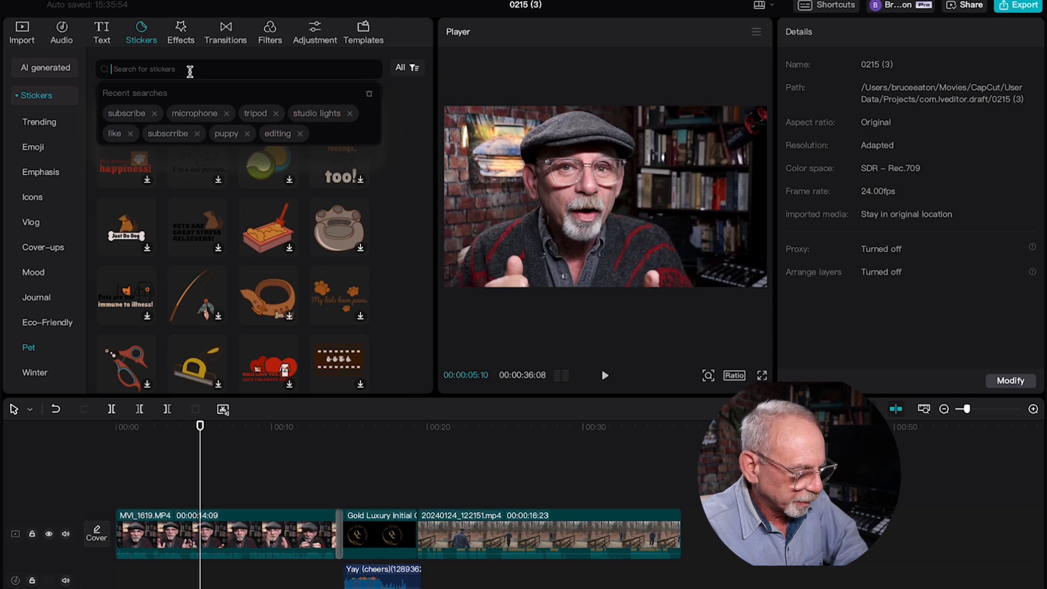
text(aud)
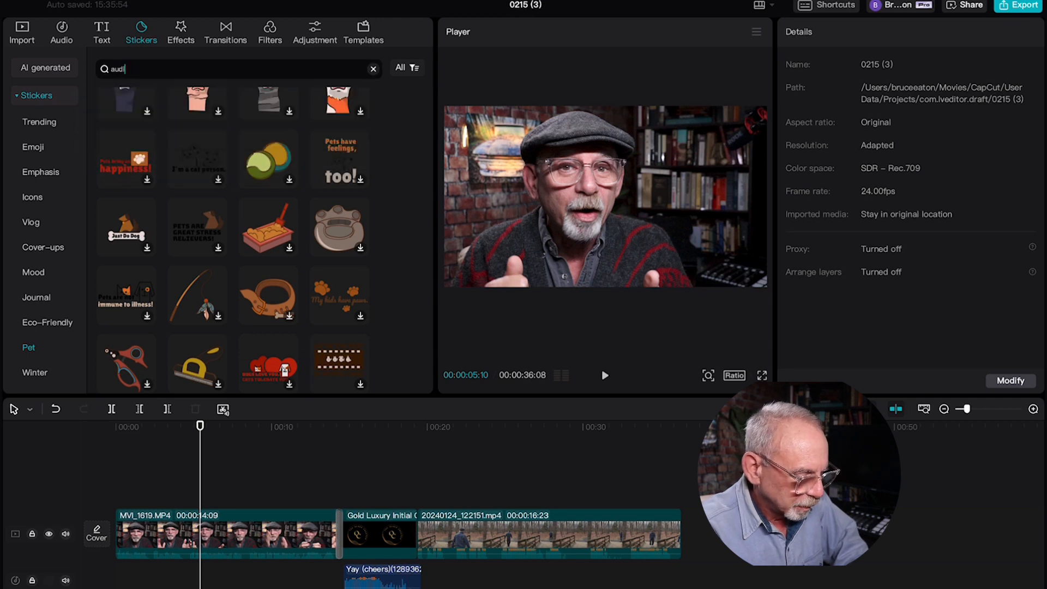
text(io)
key(Return)
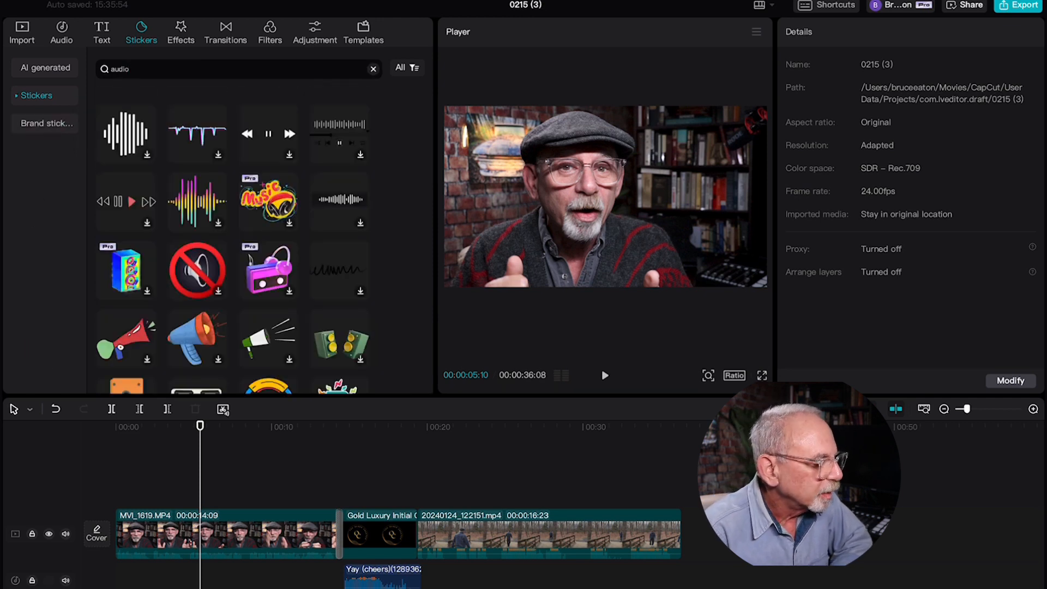
click(147, 156)
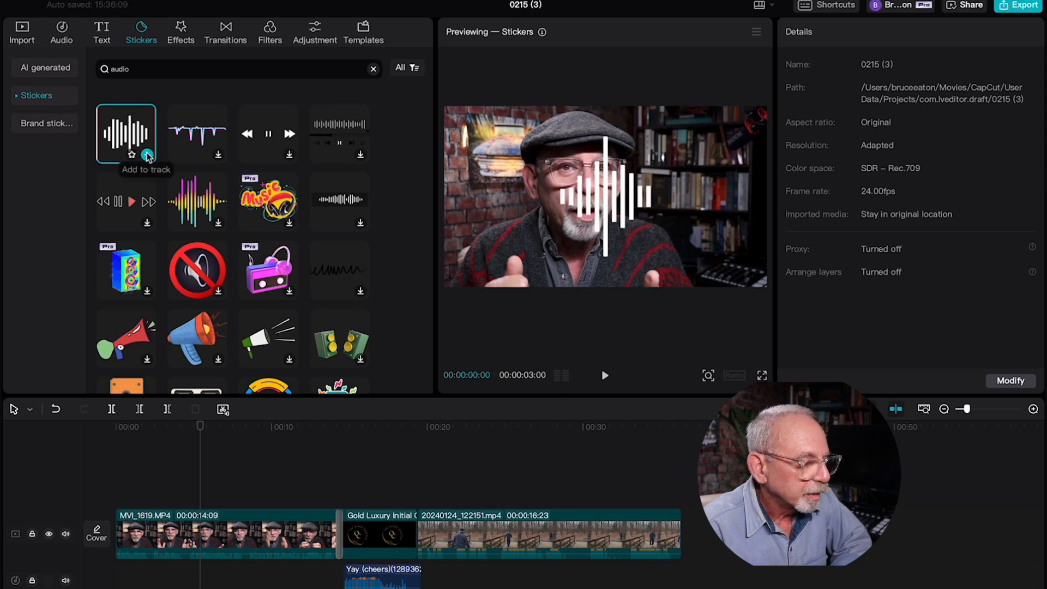
click(147, 156)
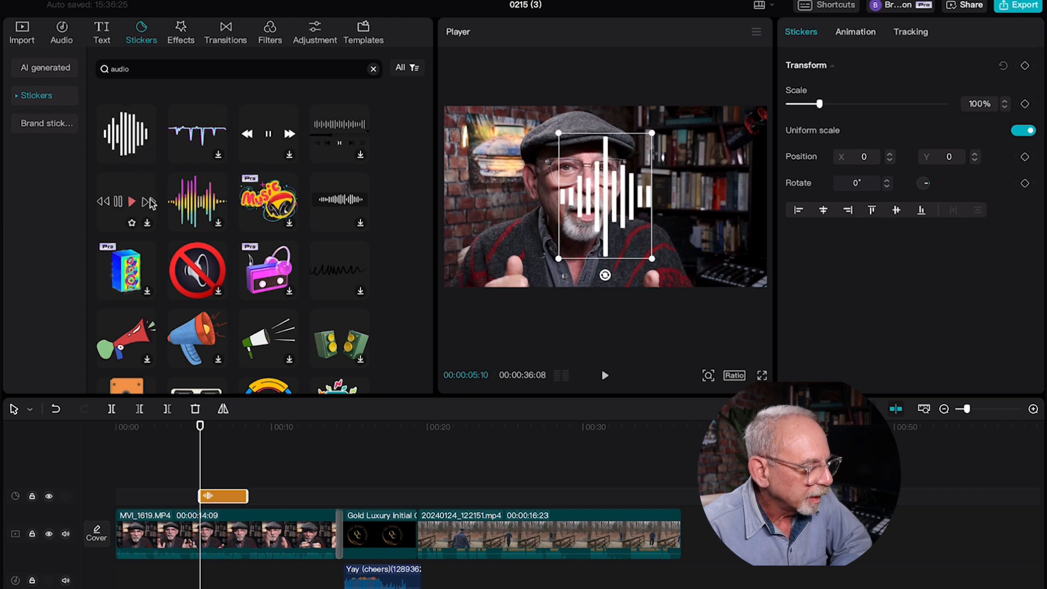
Play back the section with the sound wave sticker, starting just before it at 00:00:04:19
click(190, 466)
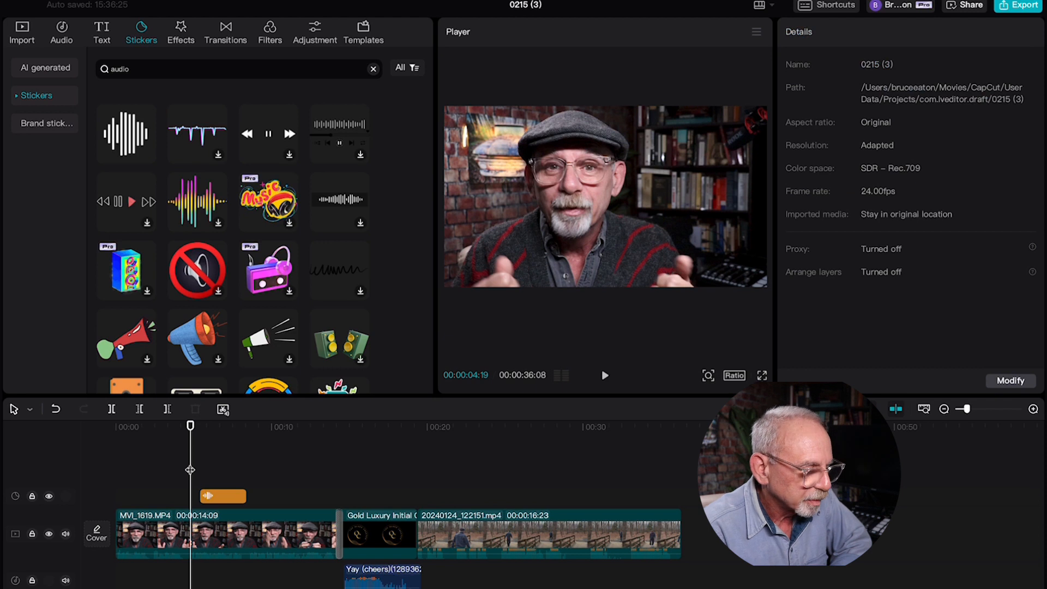
key(space)
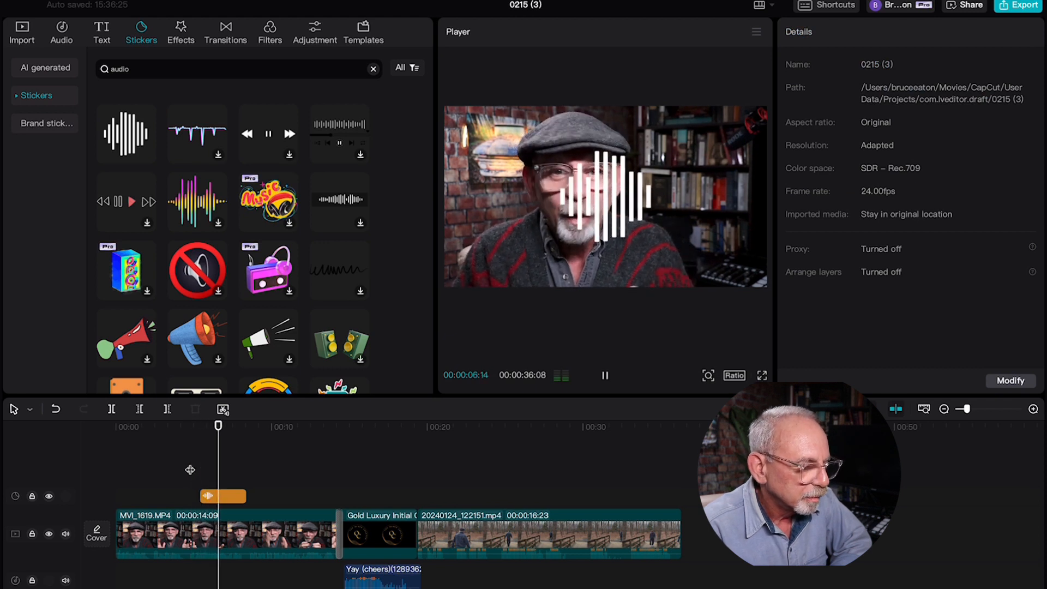
key(space)
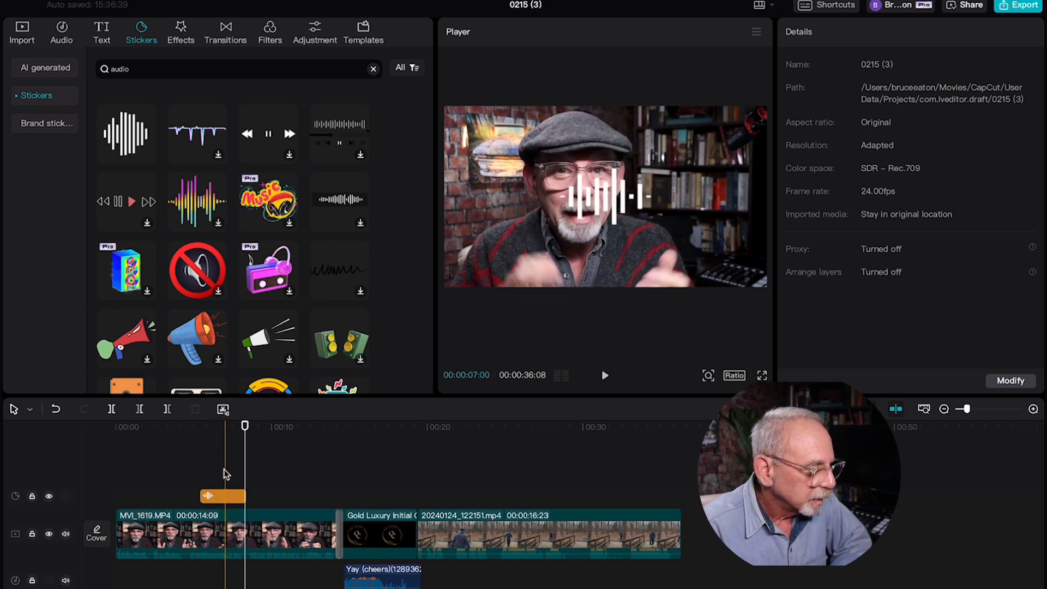
Scale the sound wave sticker to 54%, move it to the frame's upper-right corner at X 1515, Y 674, and return the playhead to its start
click(221, 494)
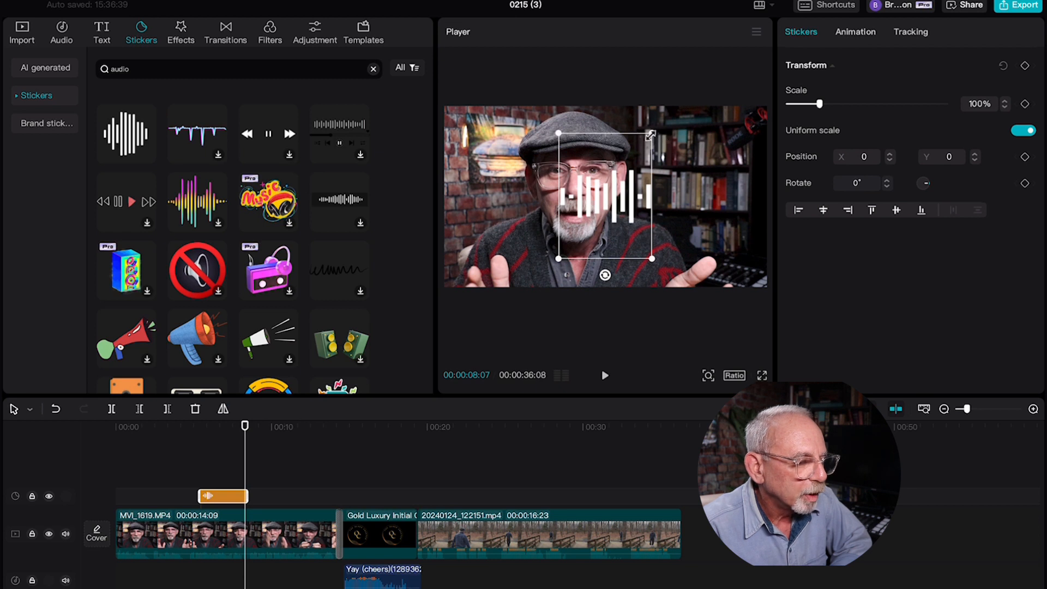
drag(650, 135, 630, 162)
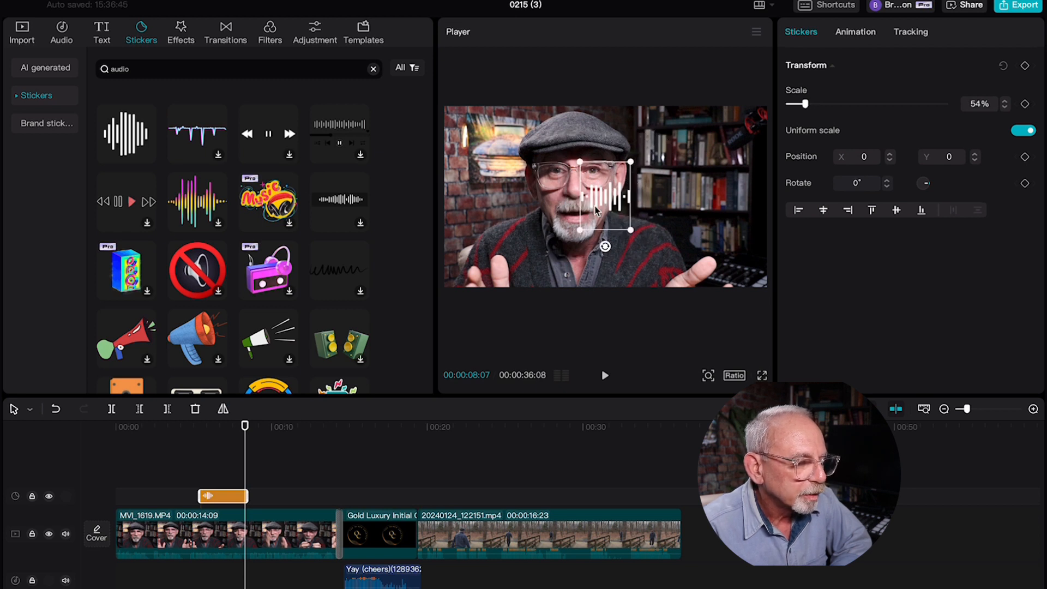
drag(596, 210, 726, 155)
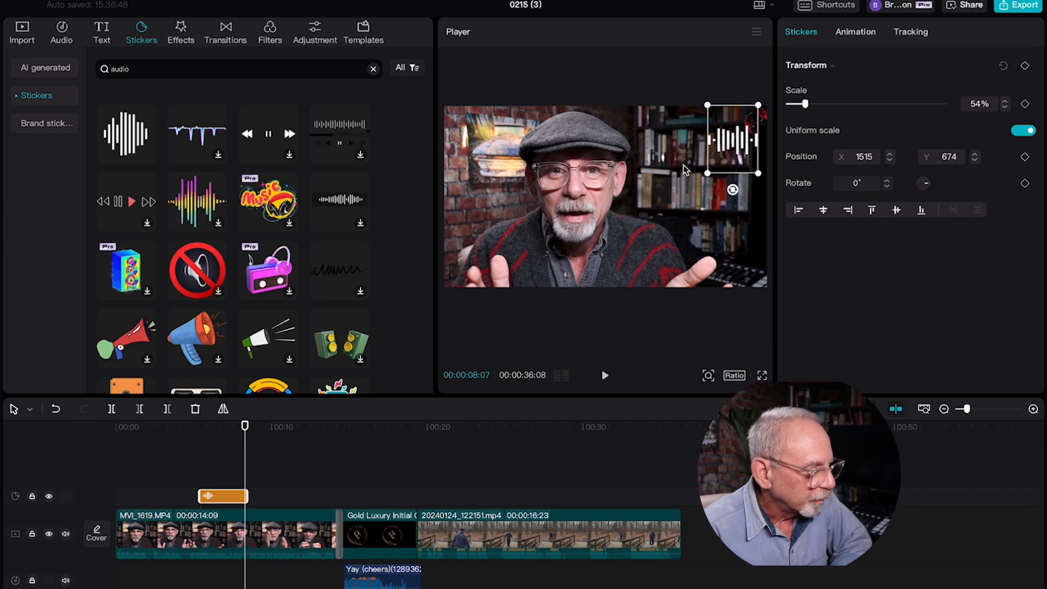
key(Up)
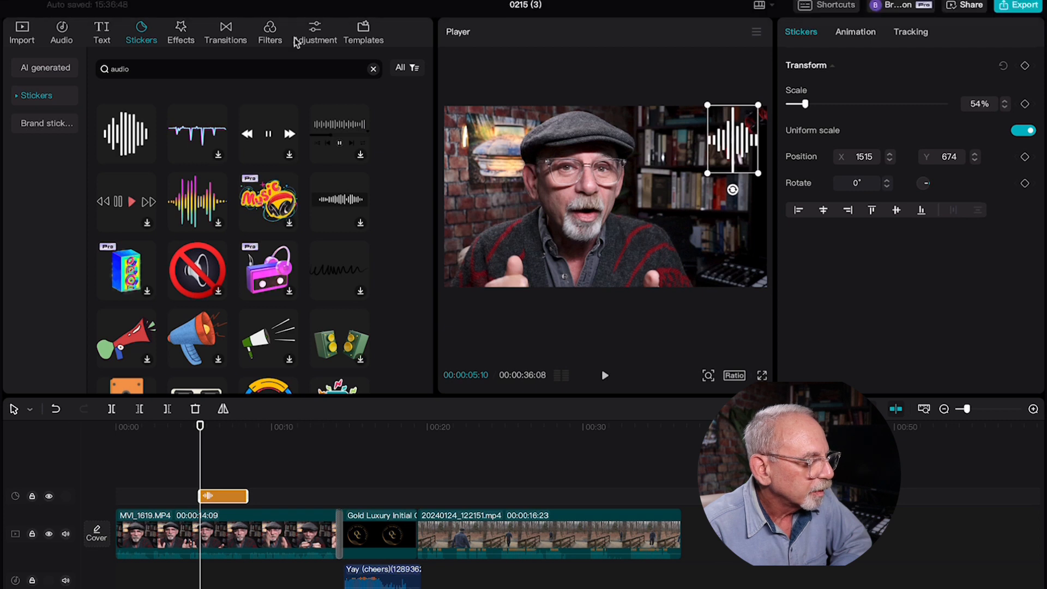
Replace the sticker search with a search for "video"
click(374, 70)
click(330, 71)
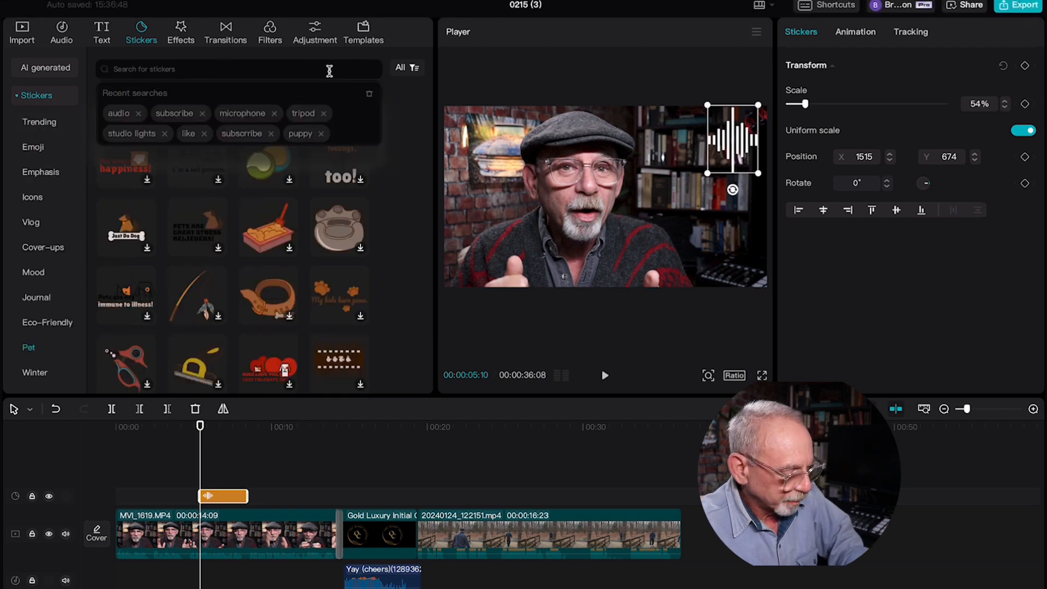
text(vid)
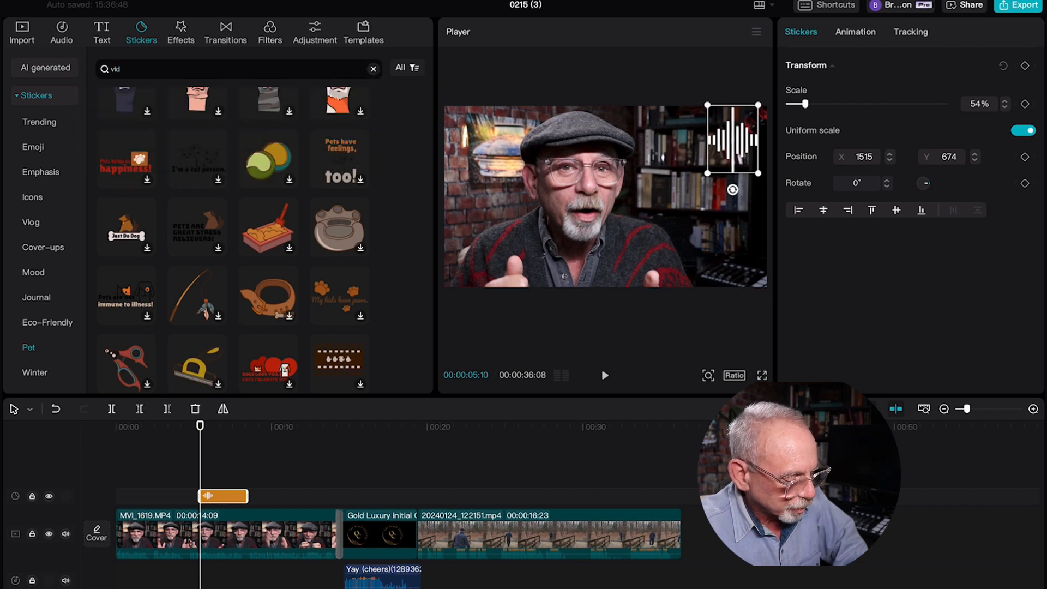
text(eo)
key(Return)
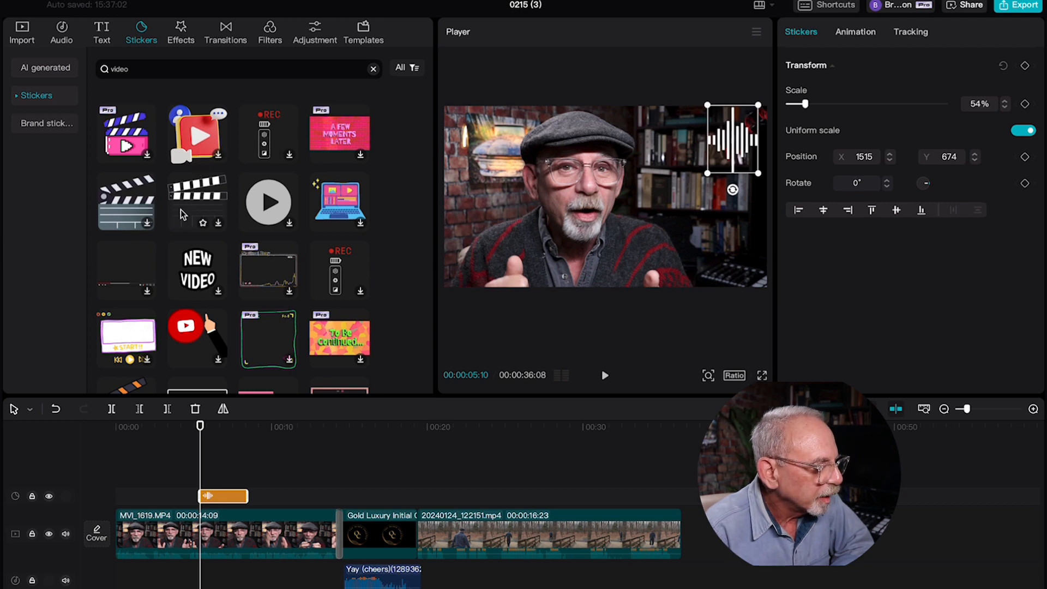
Add the pink and blue clapperboard sticker to the timeline and shift it to start slightly after the sound wave sticker
click(137, 143)
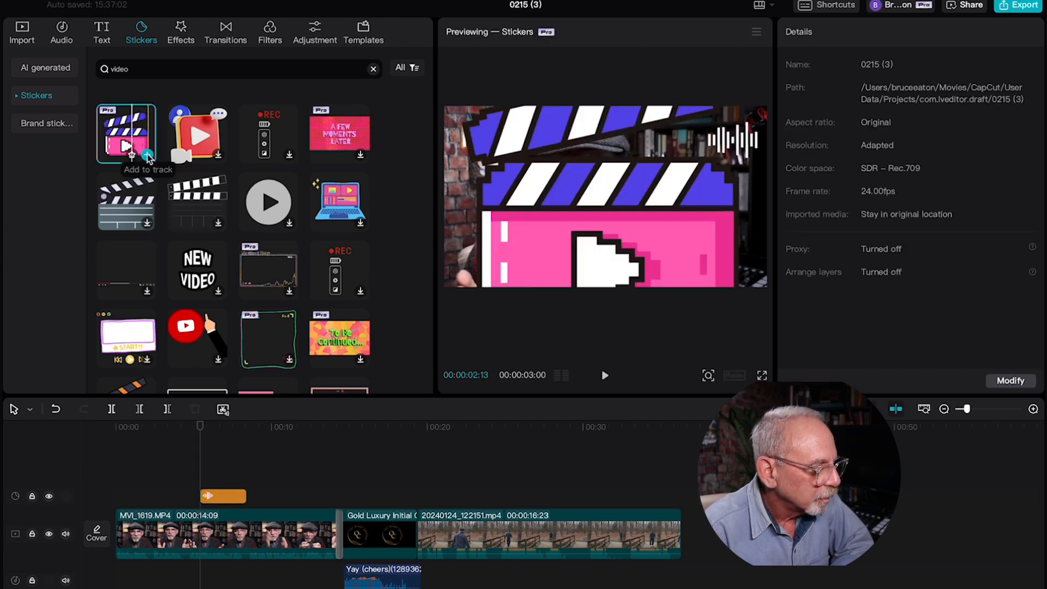
click(148, 157)
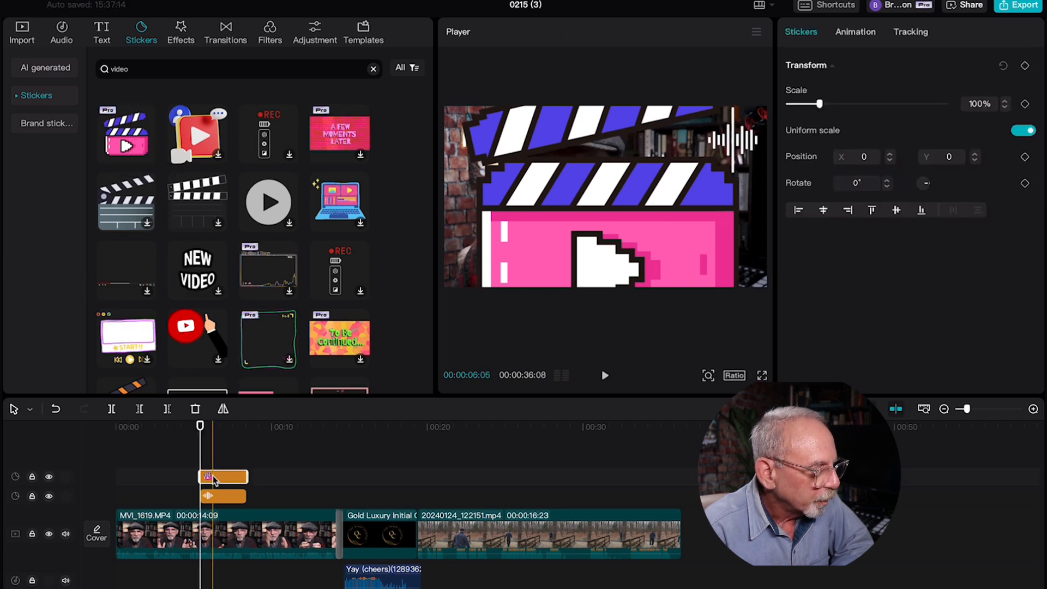
drag(215, 476, 219, 478)
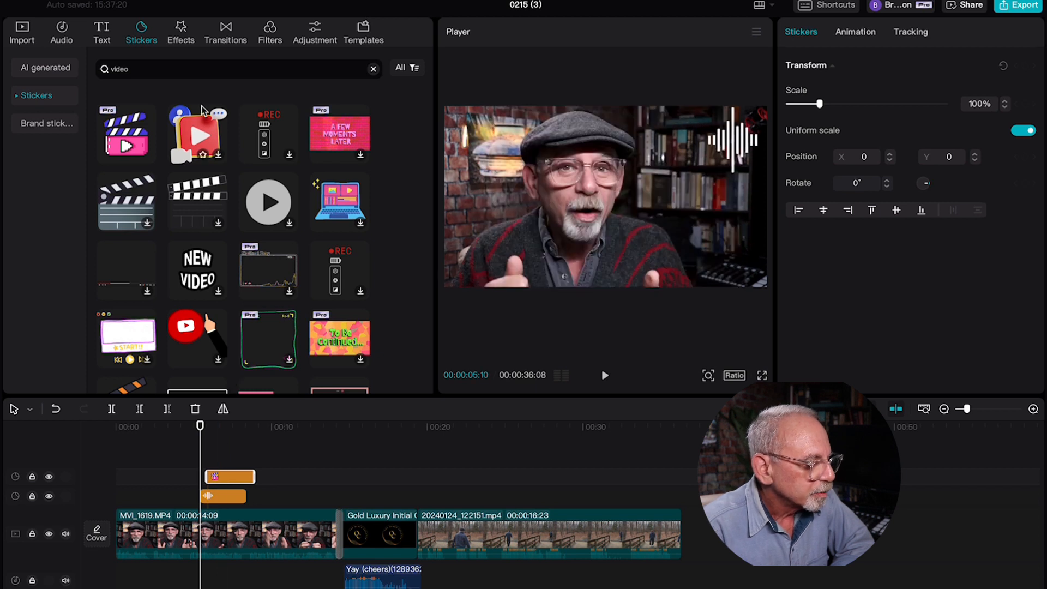
Replace the sticker search with a search for "lighting"
click(373, 69)
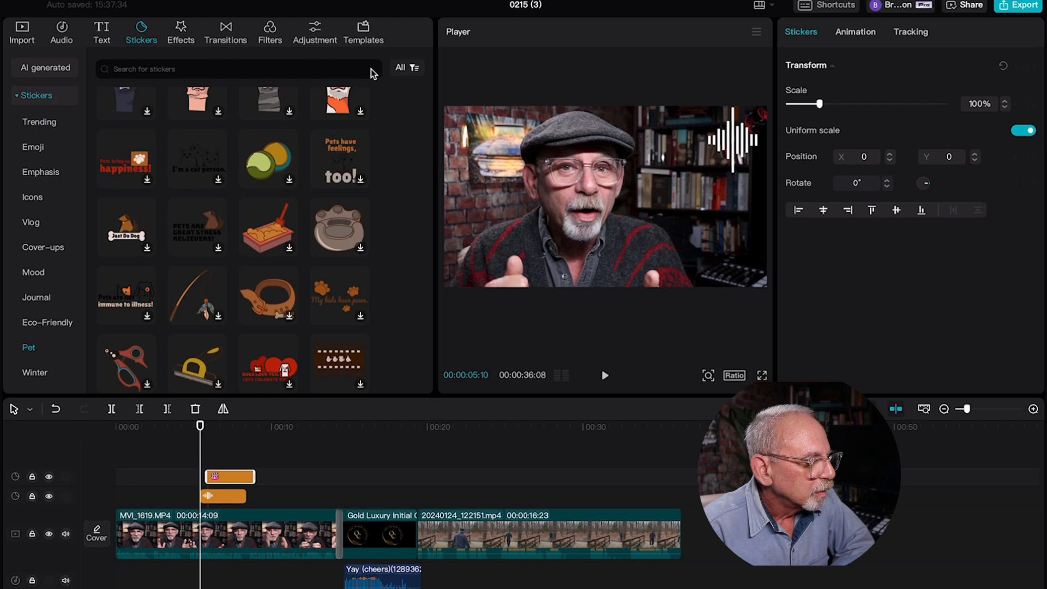
click(302, 70)
text(l)
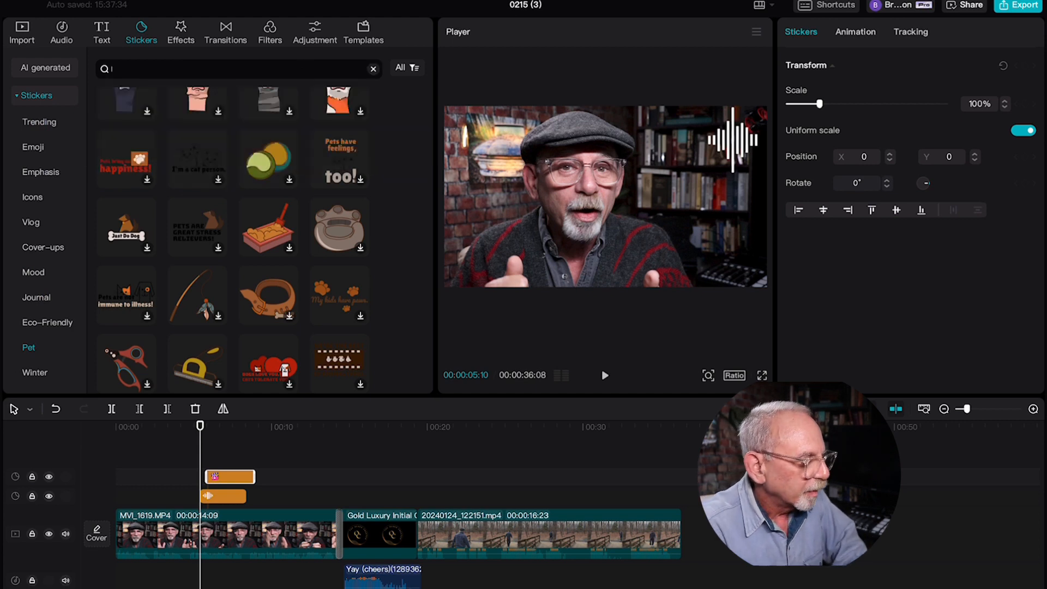
text(ighting)
key(Return)
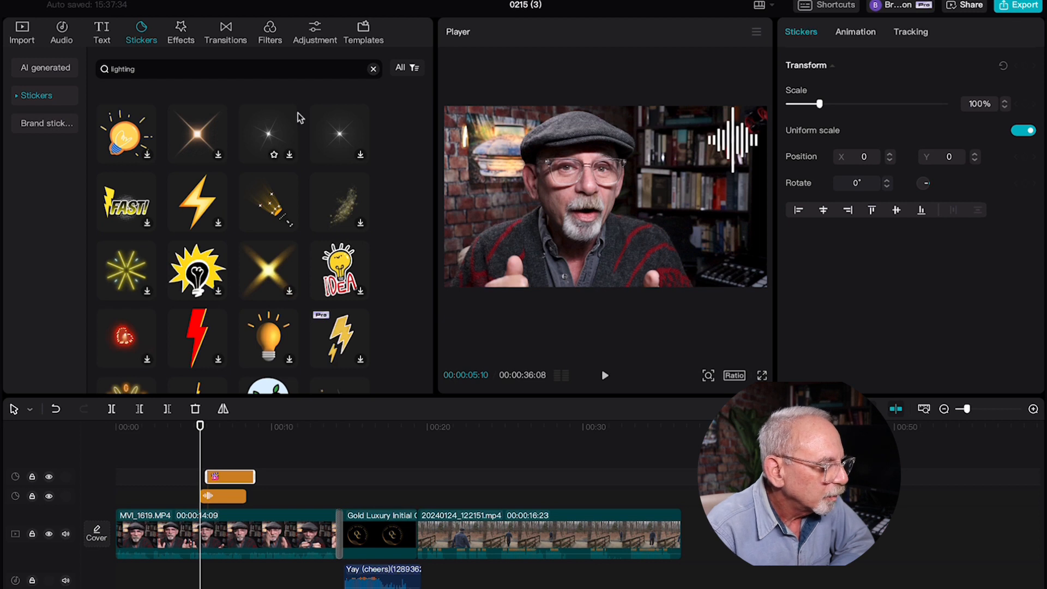
Preview the flashlight sticker, add it to the timeline and shift it to start slightly after the clapperboard sticker
click(268, 203)
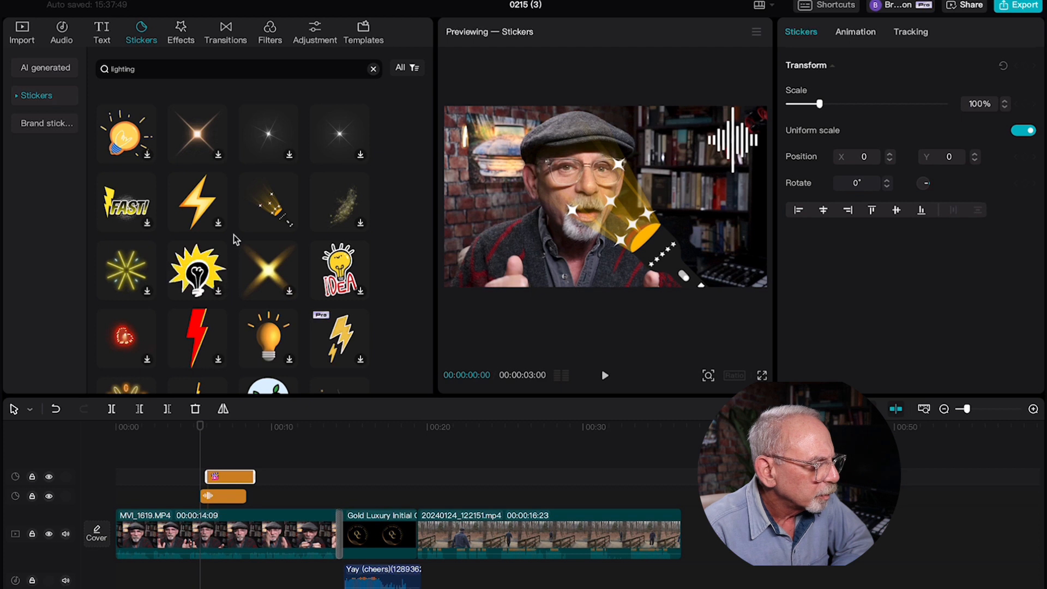
mouse_move(266, 214)
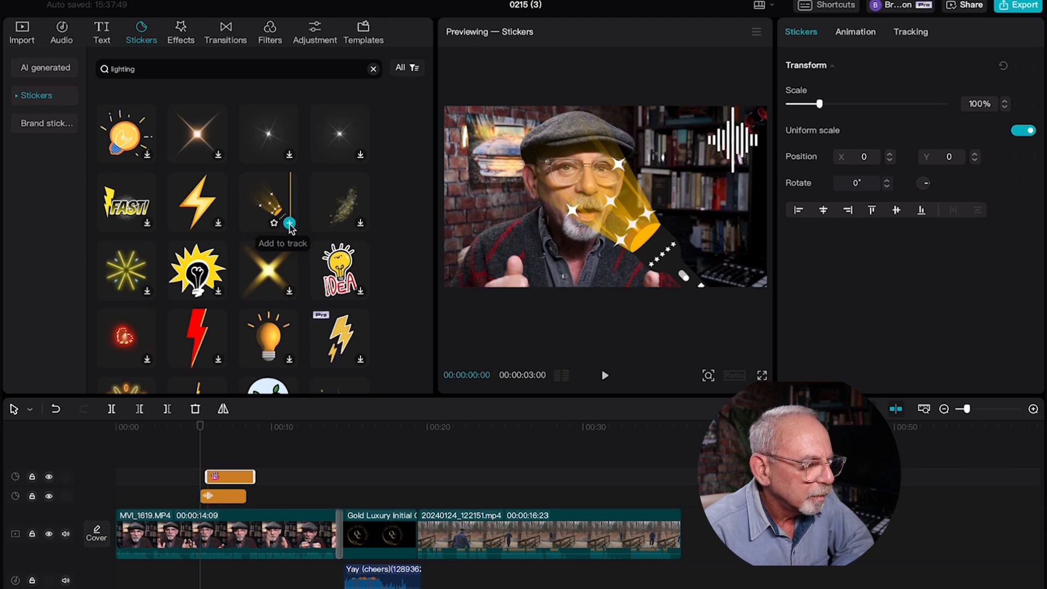
click(289, 224)
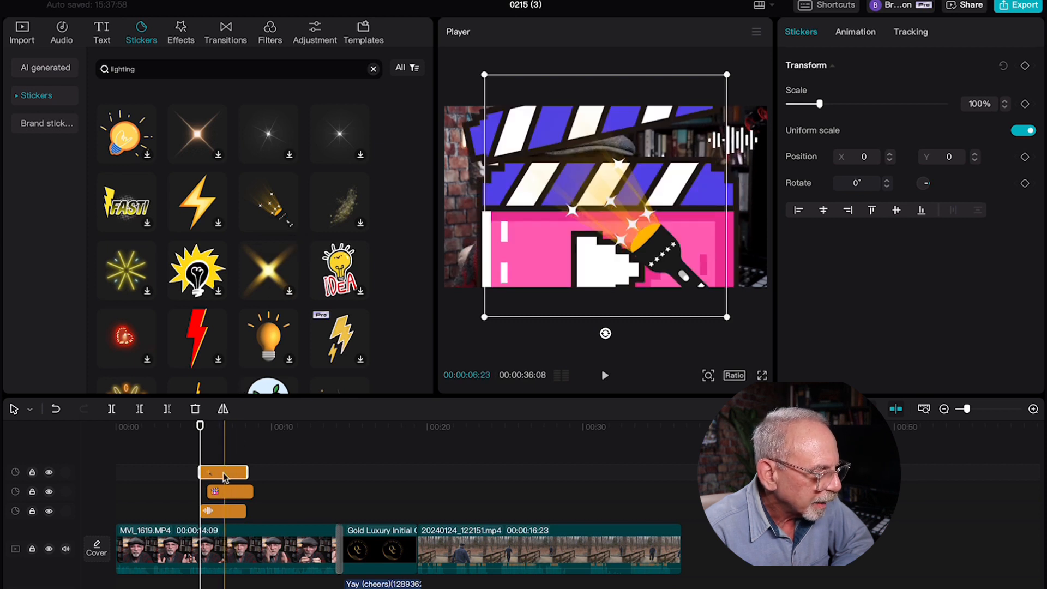
drag(231, 472, 241, 476)
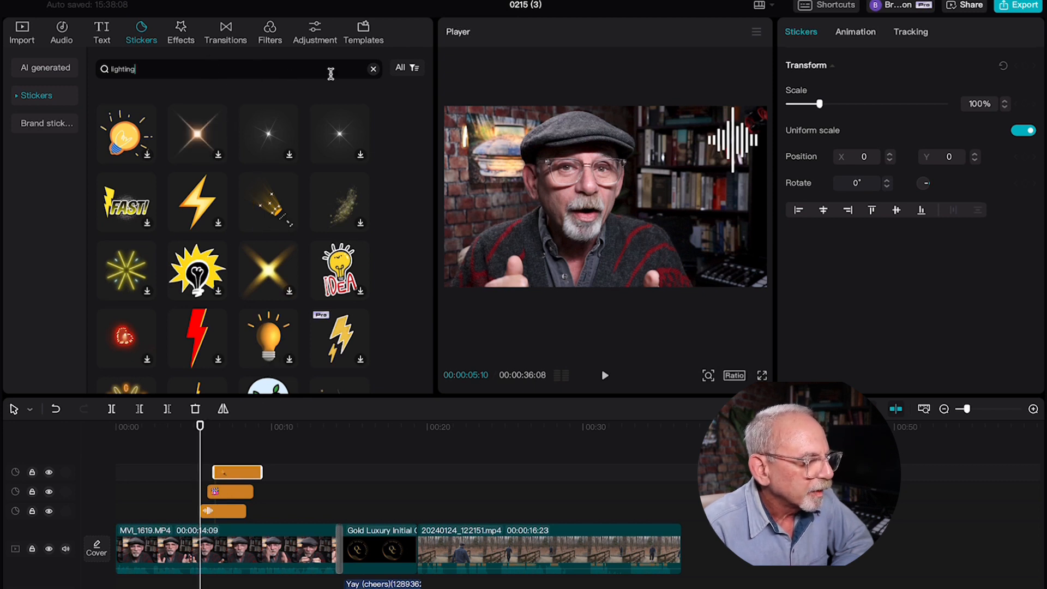
click(373, 69)
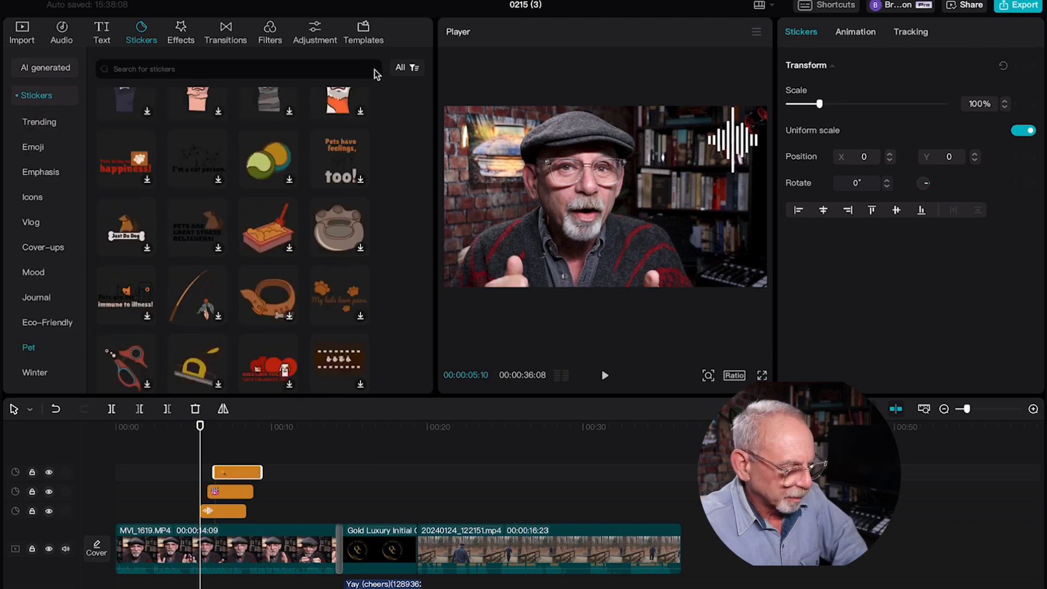
key(n)
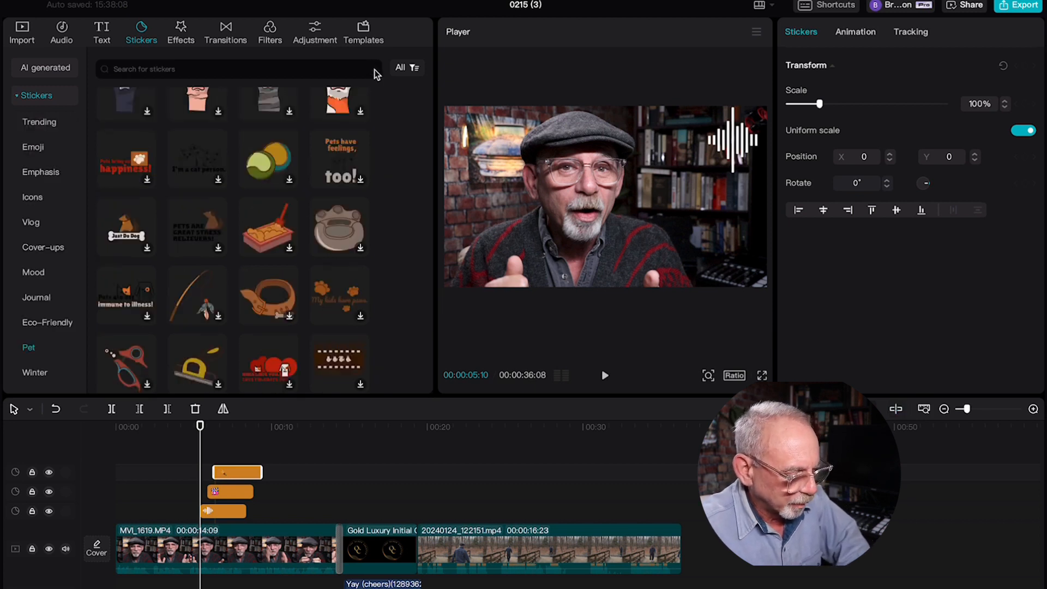
key(i)
key(l)
key(i)
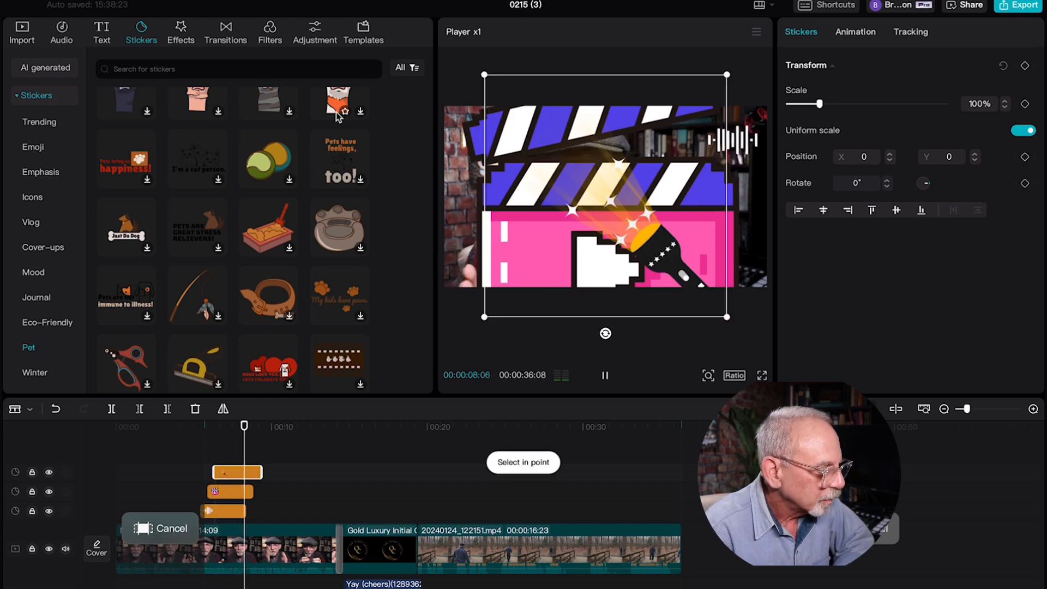
key(k)
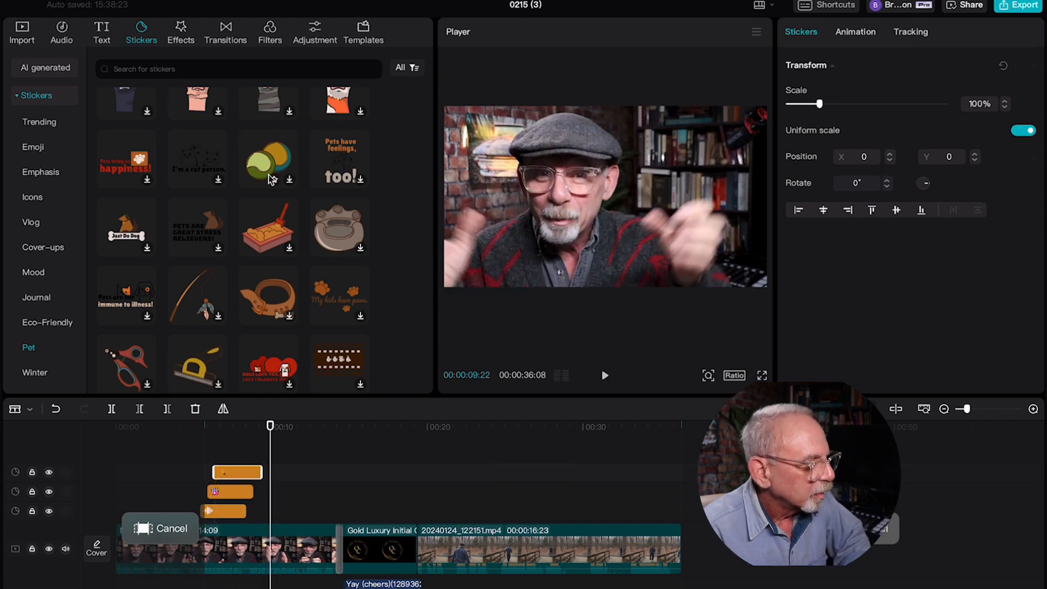
Search the stickers for "stability" and look over the results for one that suits the topic
click(209, 74)
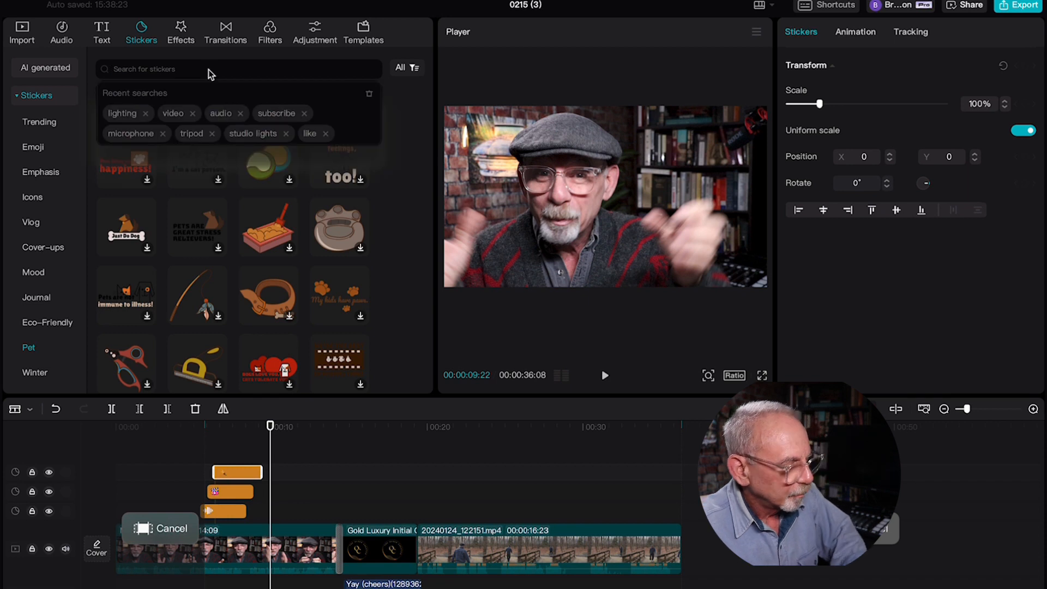
text(st)
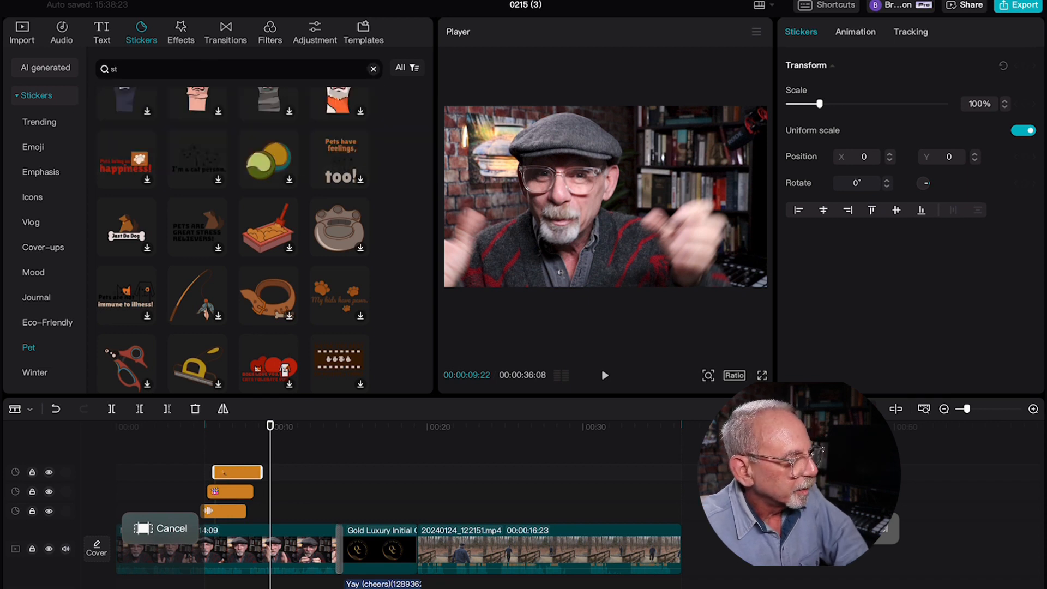
text(ability)
key(Return)
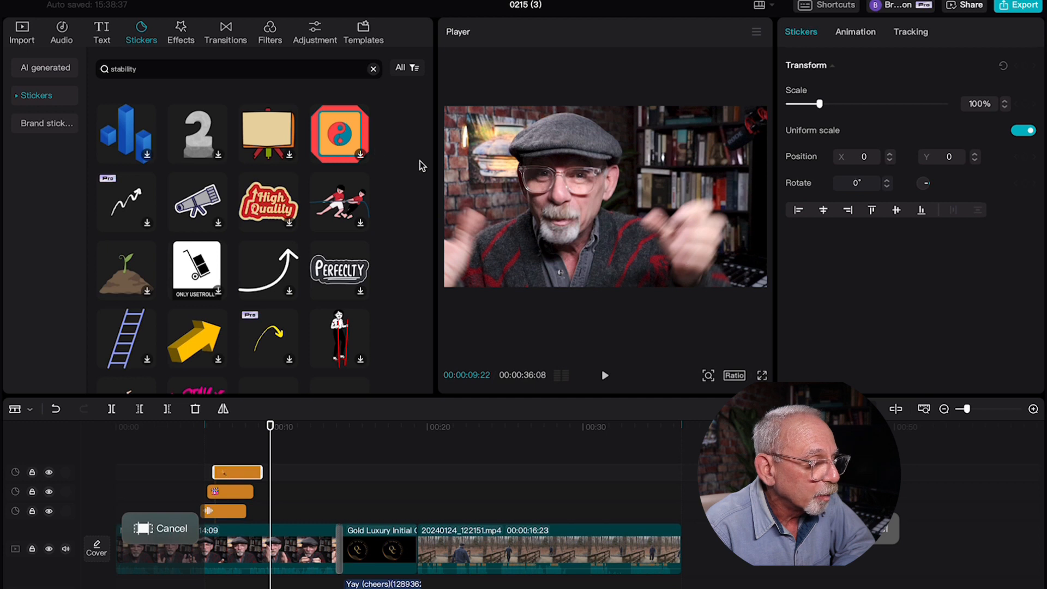
drag(430, 164, 407, 149)
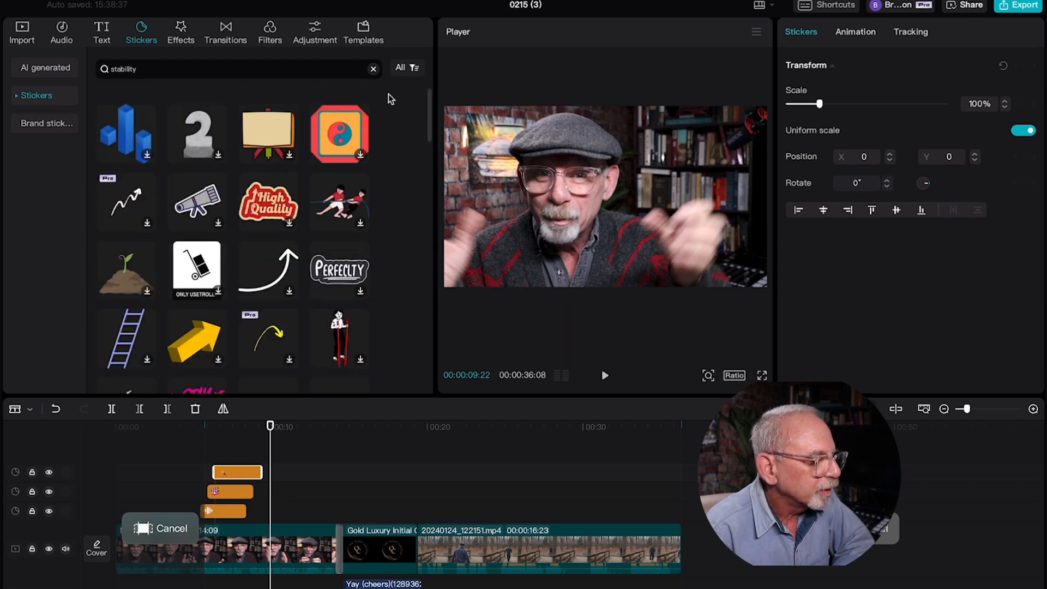
Replace the sticker search with a search for "tripod"
click(373, 68)
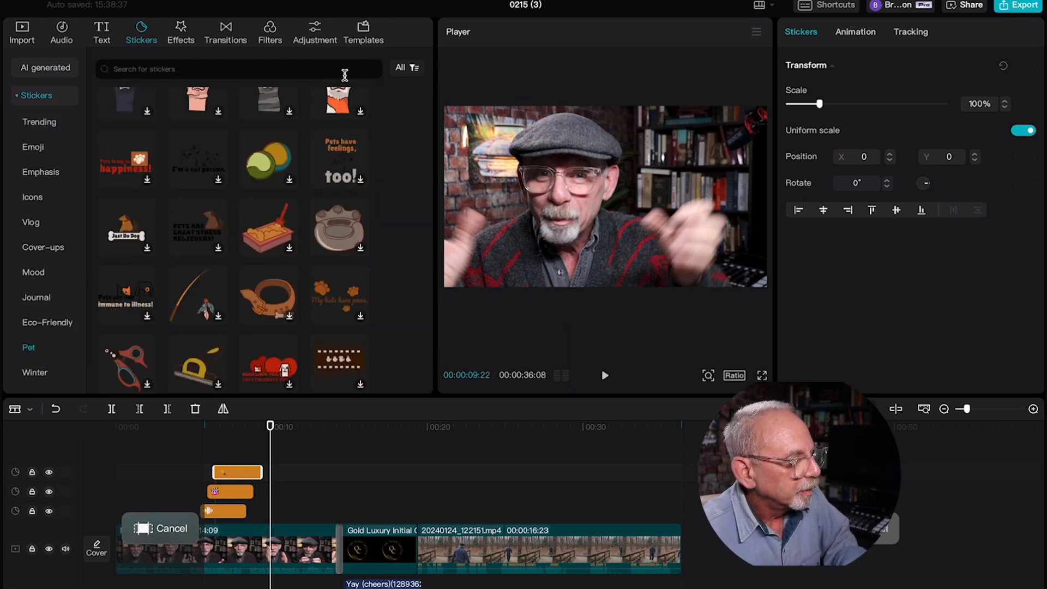
click(321, 71)
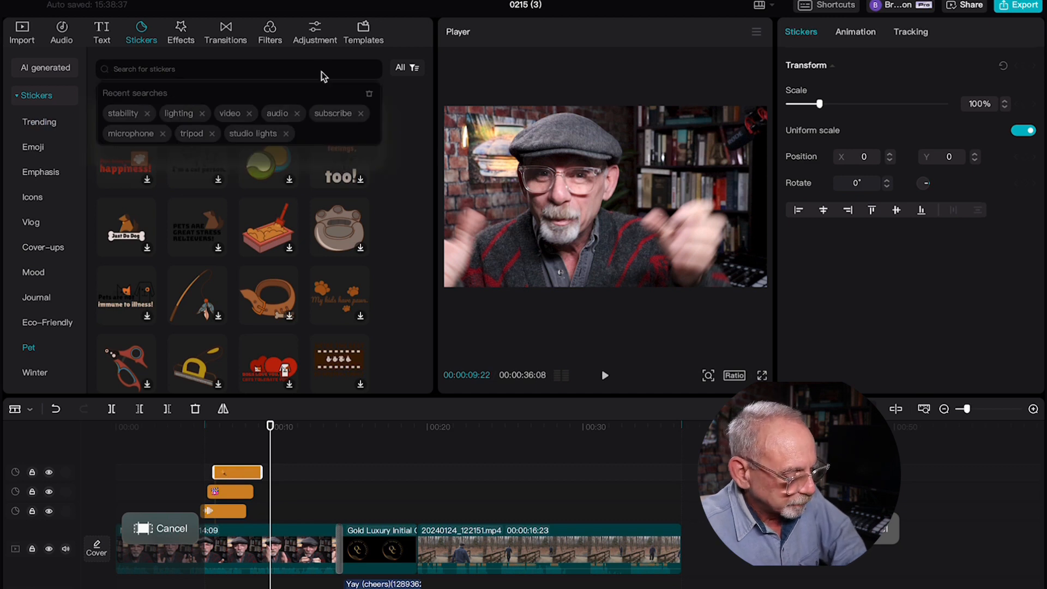
text(tripo)
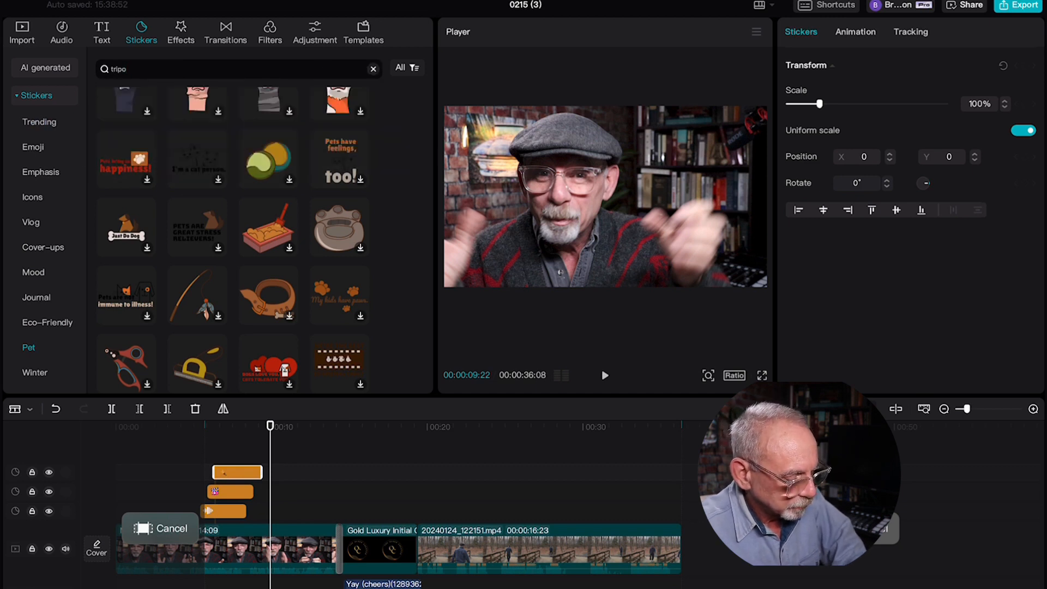
text(d)
key(Return)
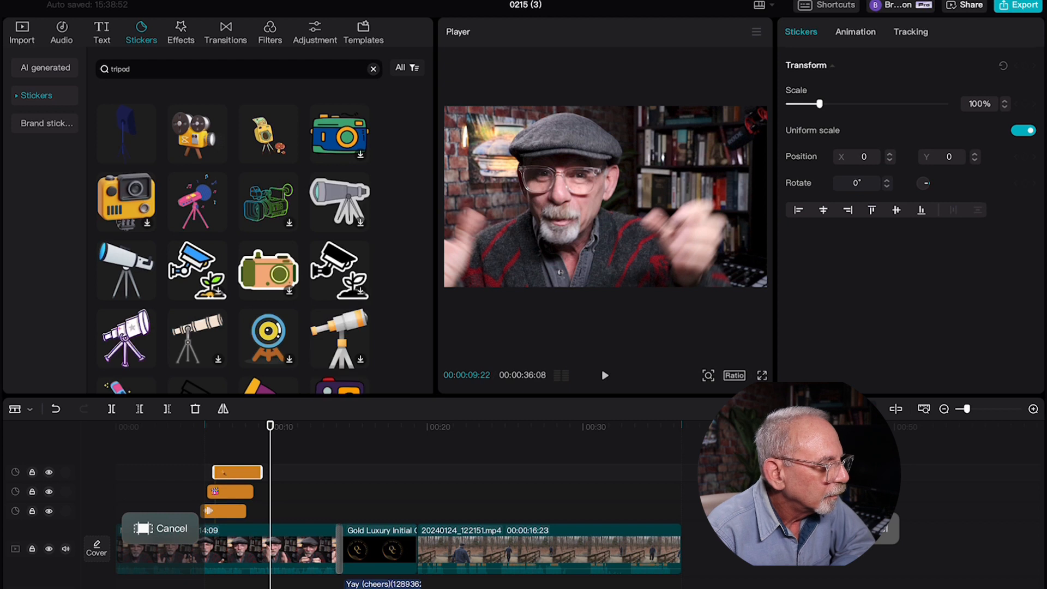
Add the yellow movie camera sticker and move it to a track above the flashlight sticker, starting slightly after it
mouse_move(207, 153)
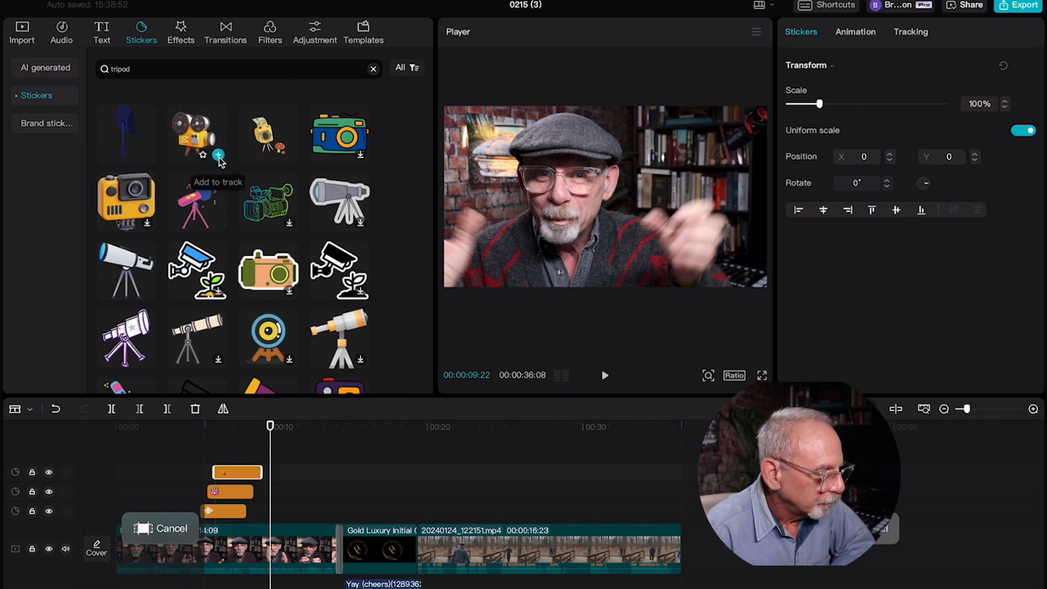
click(219, 157)
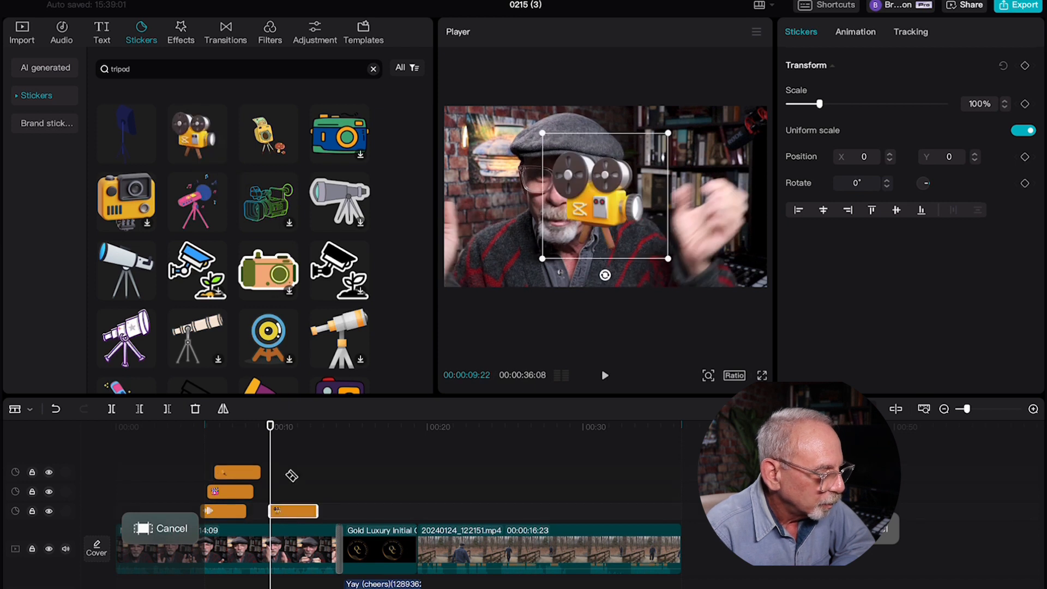
key(a)
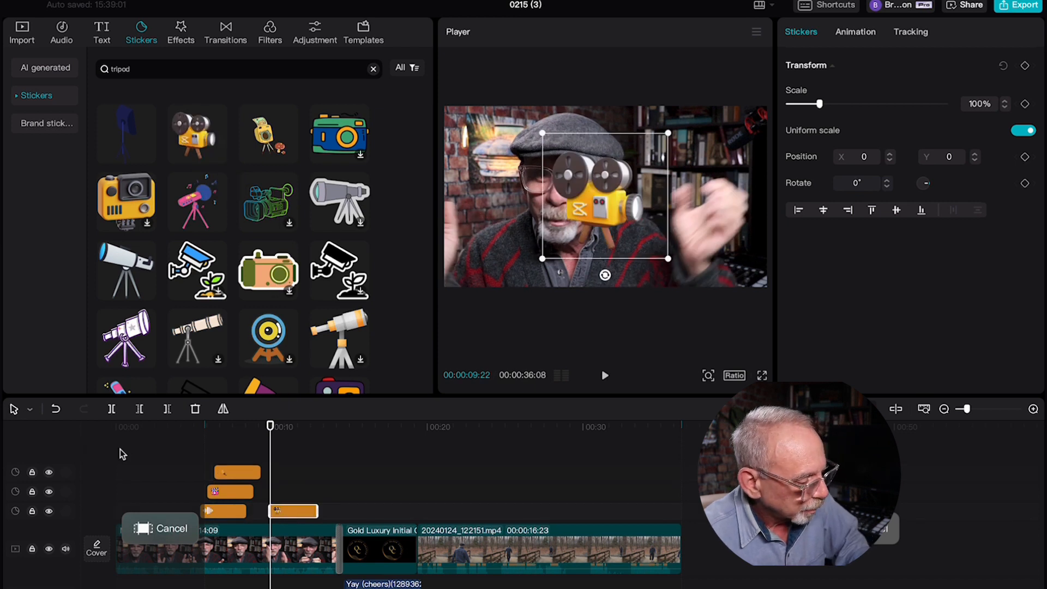
drag(301, 514, 259, 456)
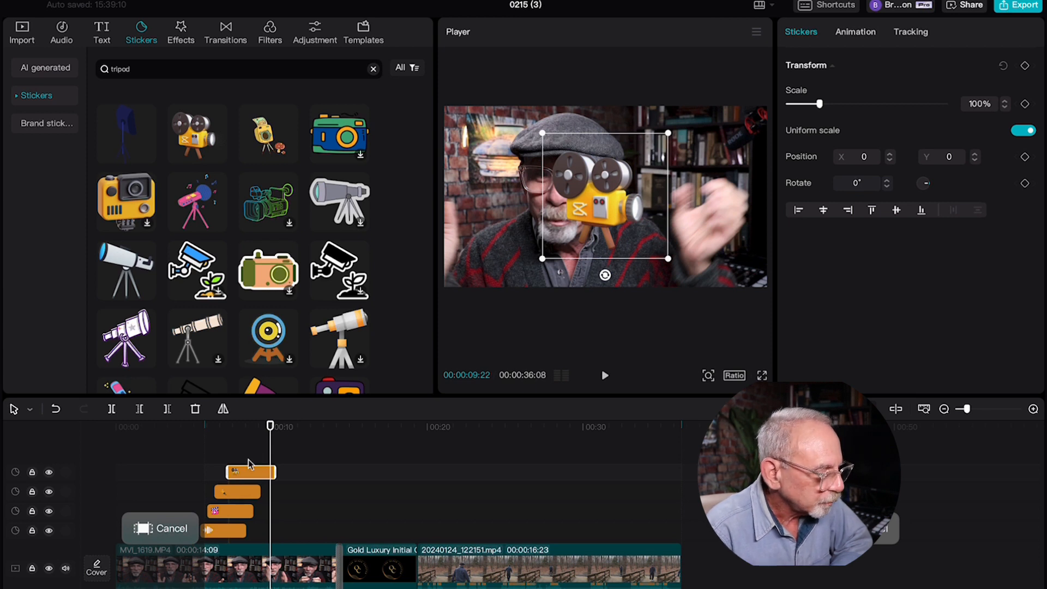
At 00:00:07:18, scale the clapperboard sticker to 15% and place it beside the sound wave at X 968, Y 273
click(223, 514)
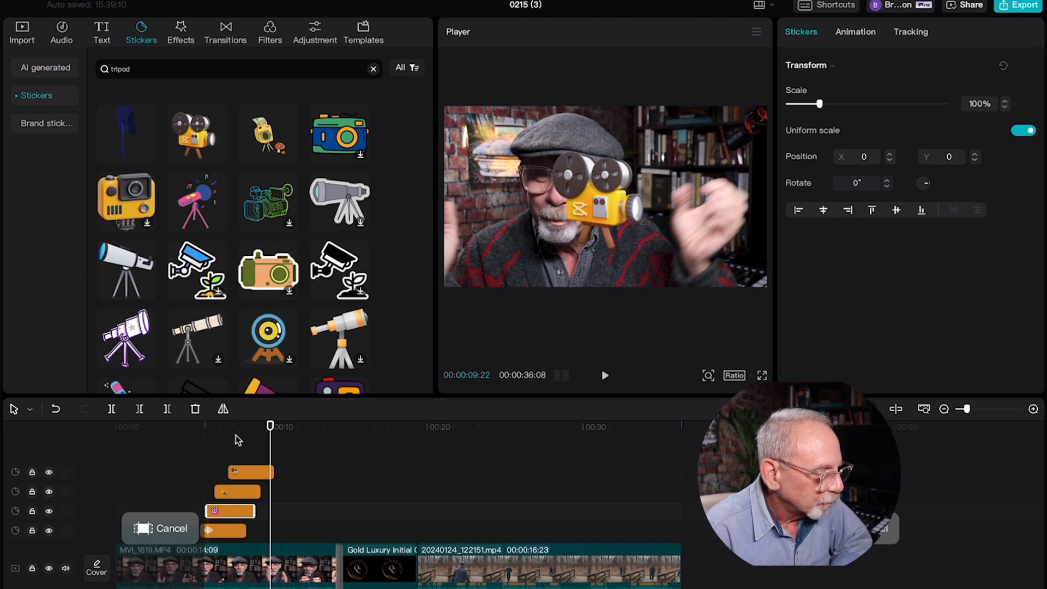
click(236, 440)
click(225, 511)
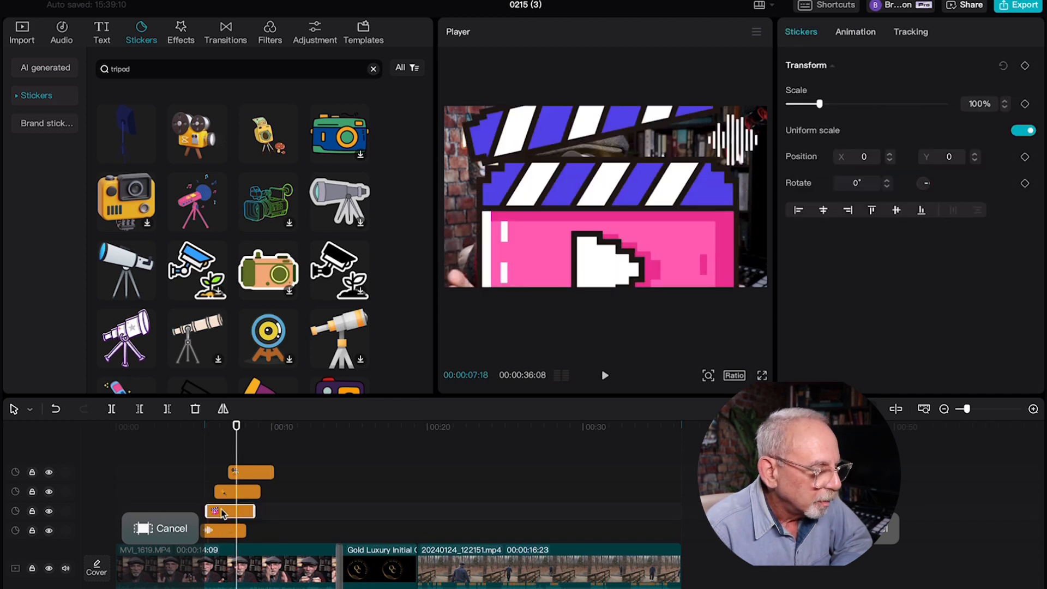
drag(562, 218, 634, 263)
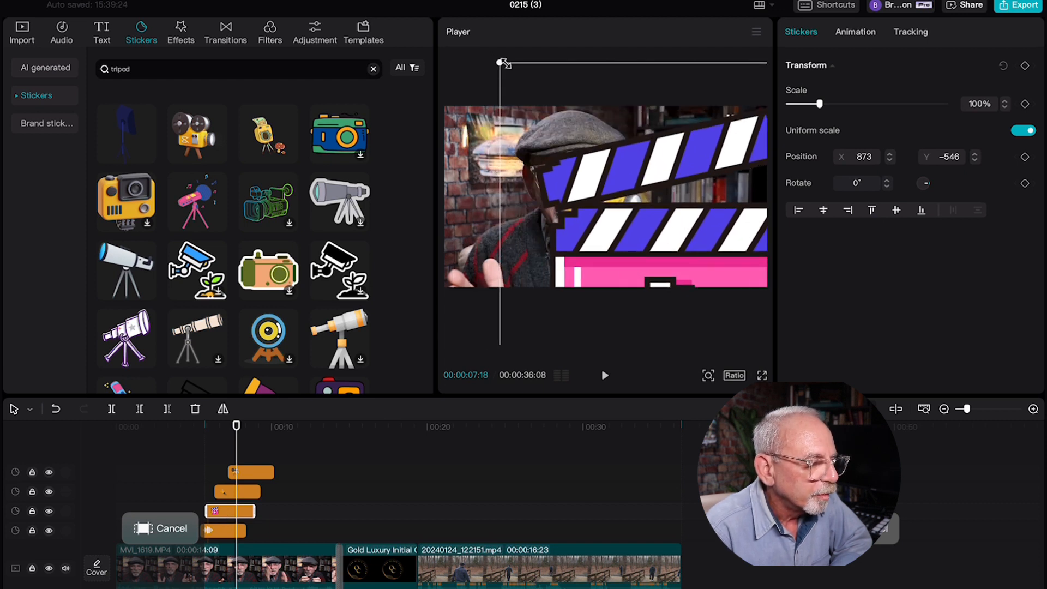
drag(500, 61, 692, 173)
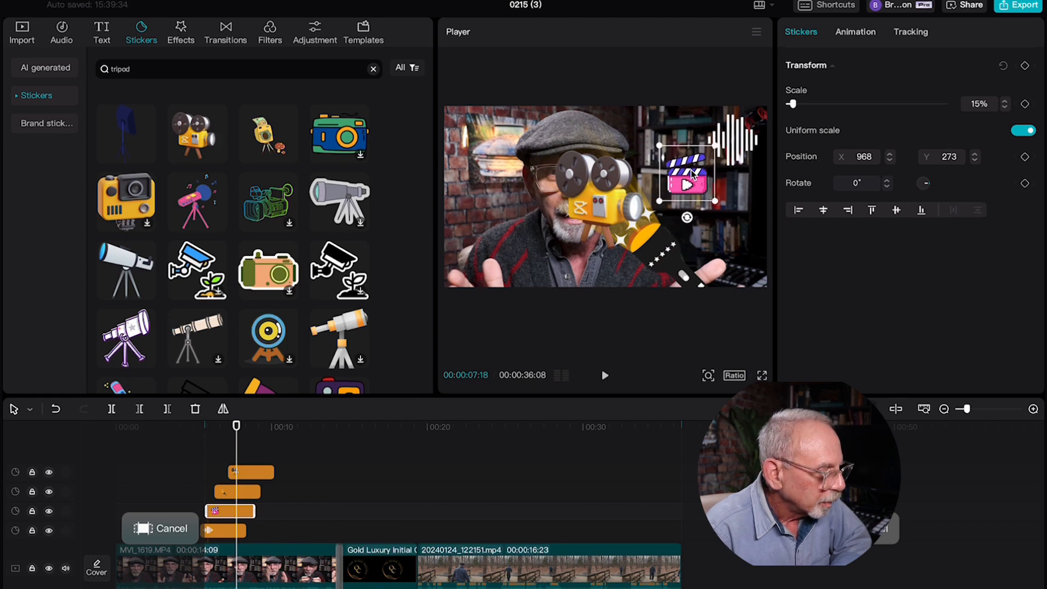
Scale the flashlight sticker to 29% and place it below the sound wave at X 1499, Y 0
click(234, 495)
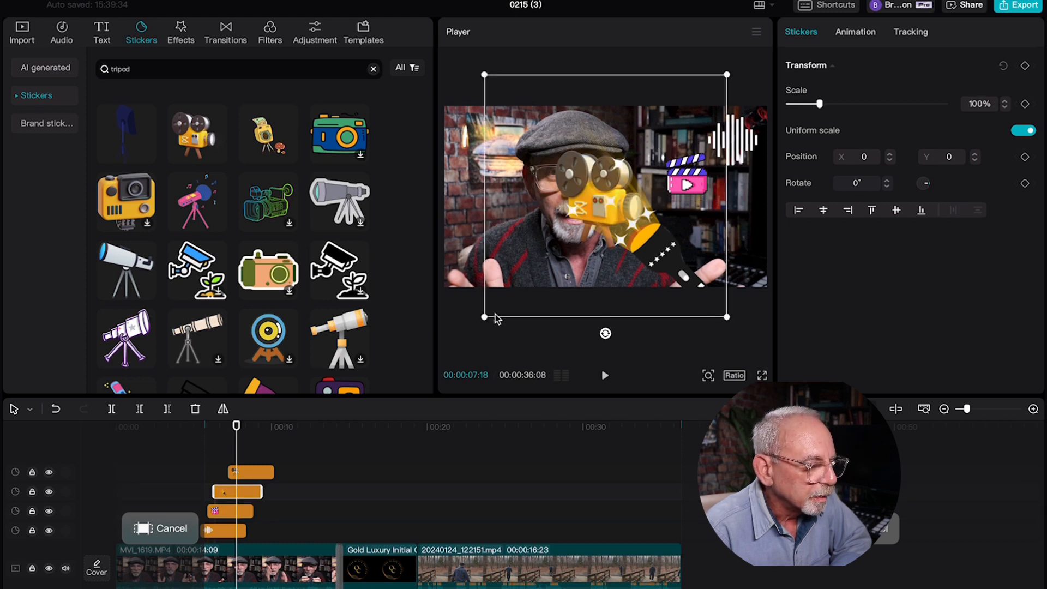
drag(485, 317, 709, 202)
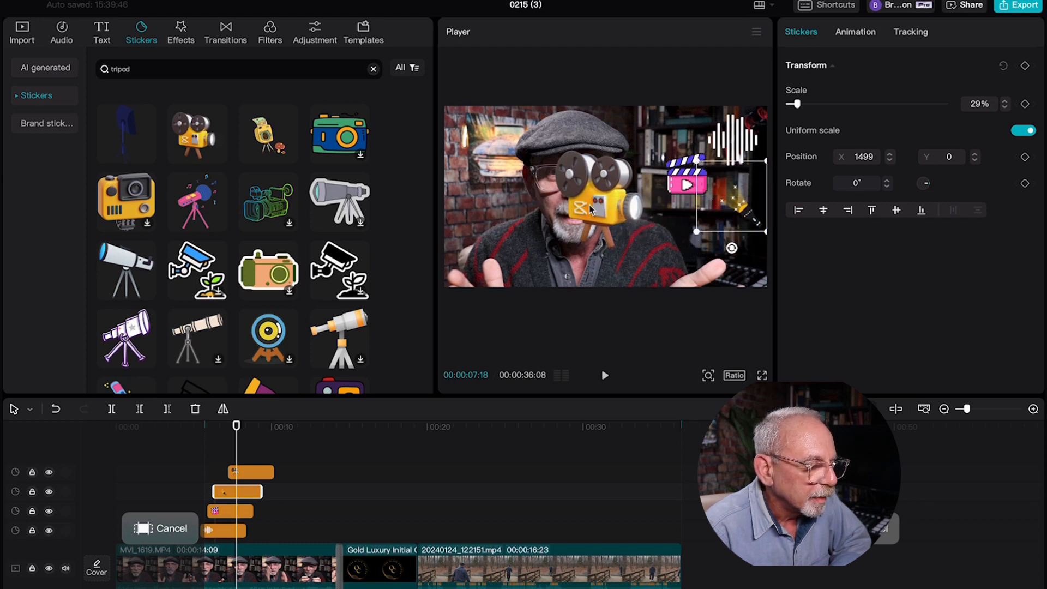
Scale the yellow movie camera sticker to 44% and place it below the clapperboard at X 1192, Y -410
click(256, 470)
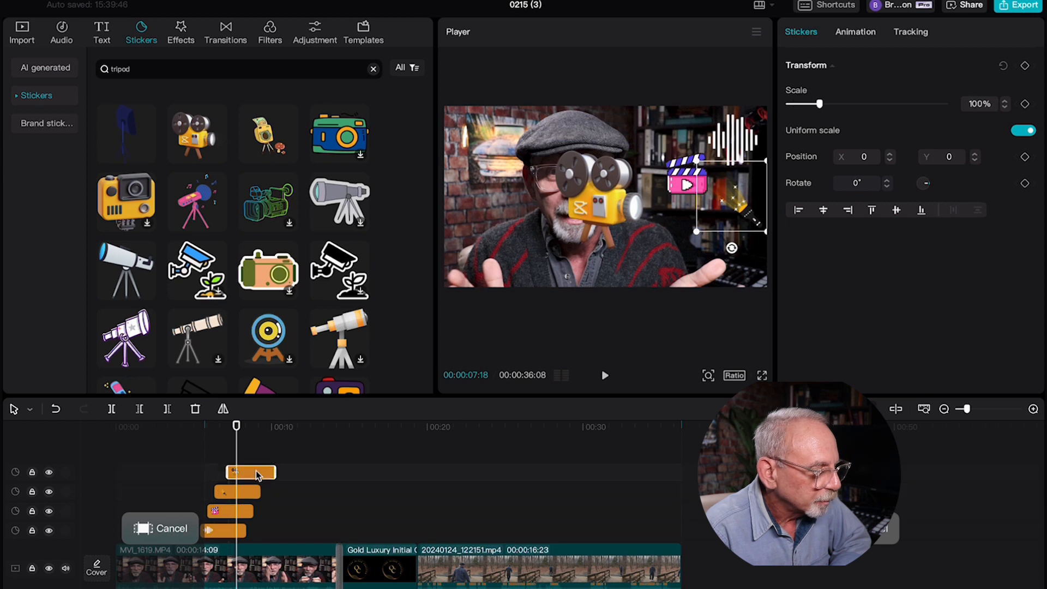
drag(542, 255, 698, 233)
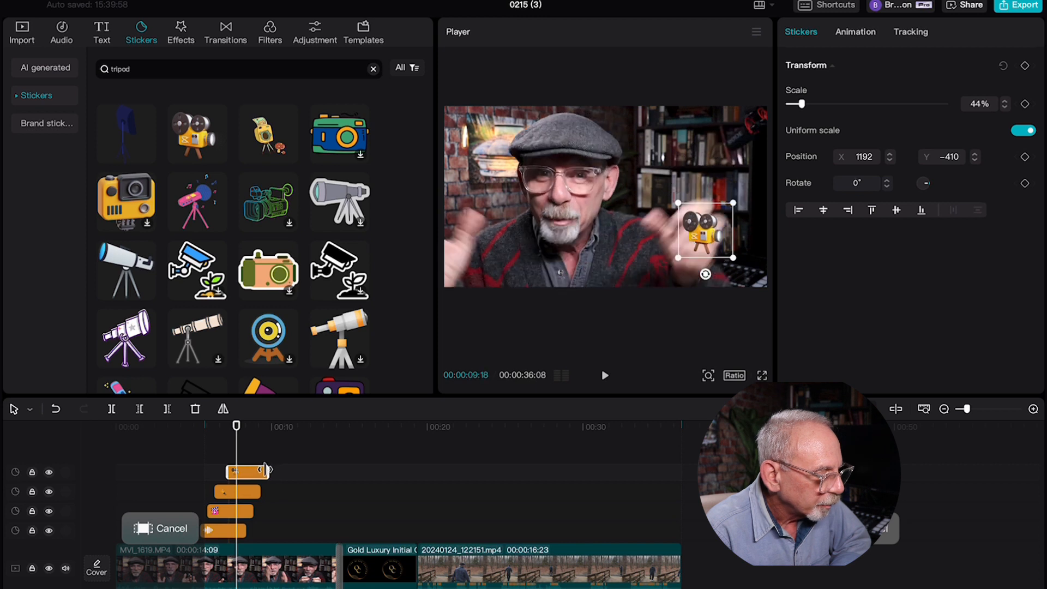
Adjust the ends of the movie camera, clapperboard and sound wave sticker clips so they all finish together with the flashlight clip
drag(275, 469, 260, 469)
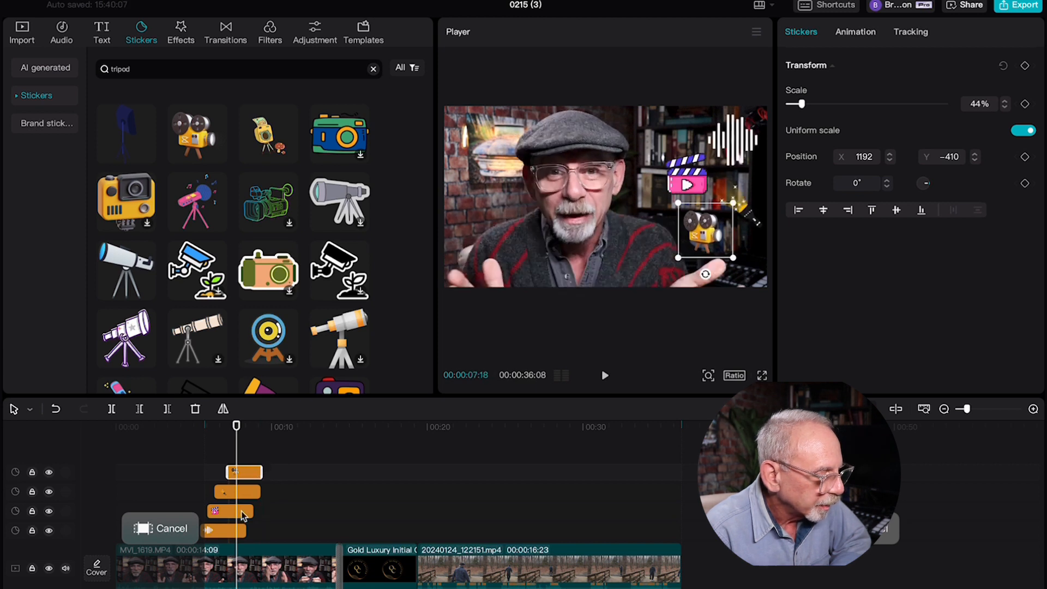
drag(252, 511, 262, 510)
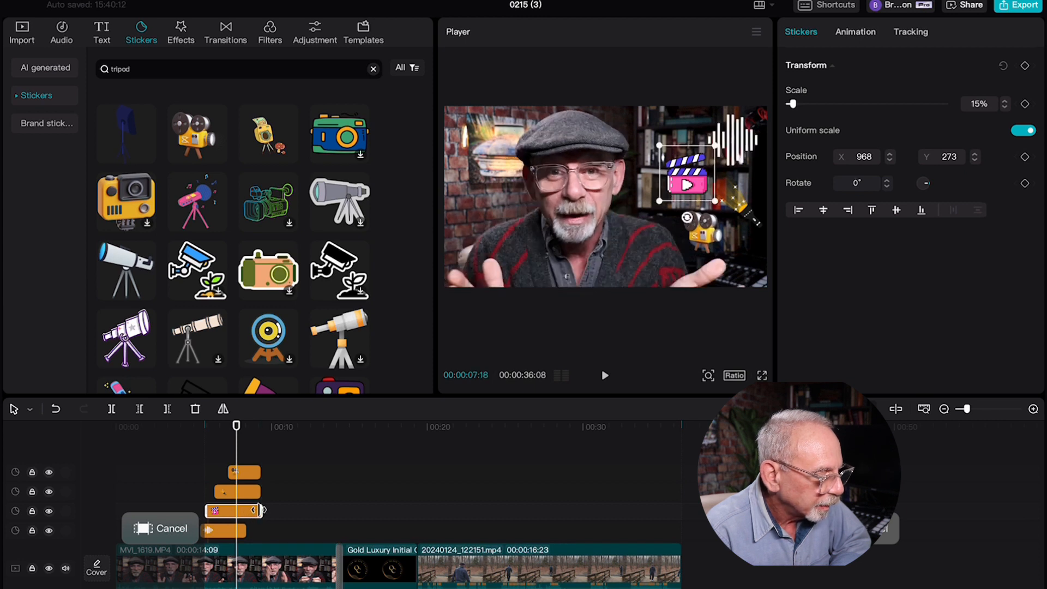
click(241, 529)
drag(248, 530, 262, 530)
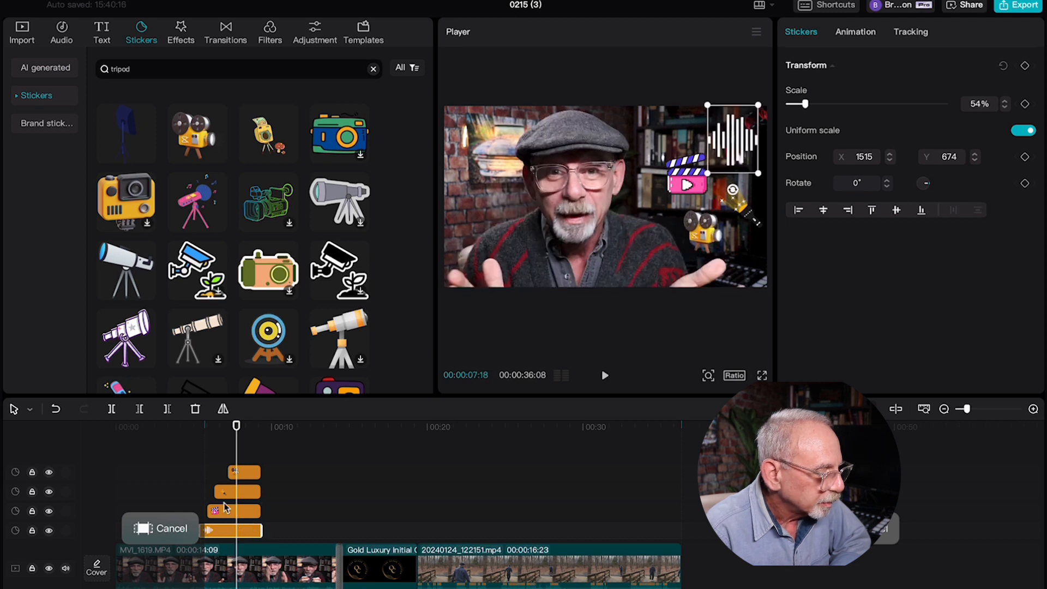
Play back the video from 00:00:04:13 to review the timing of the four stickers
click(186, 459)
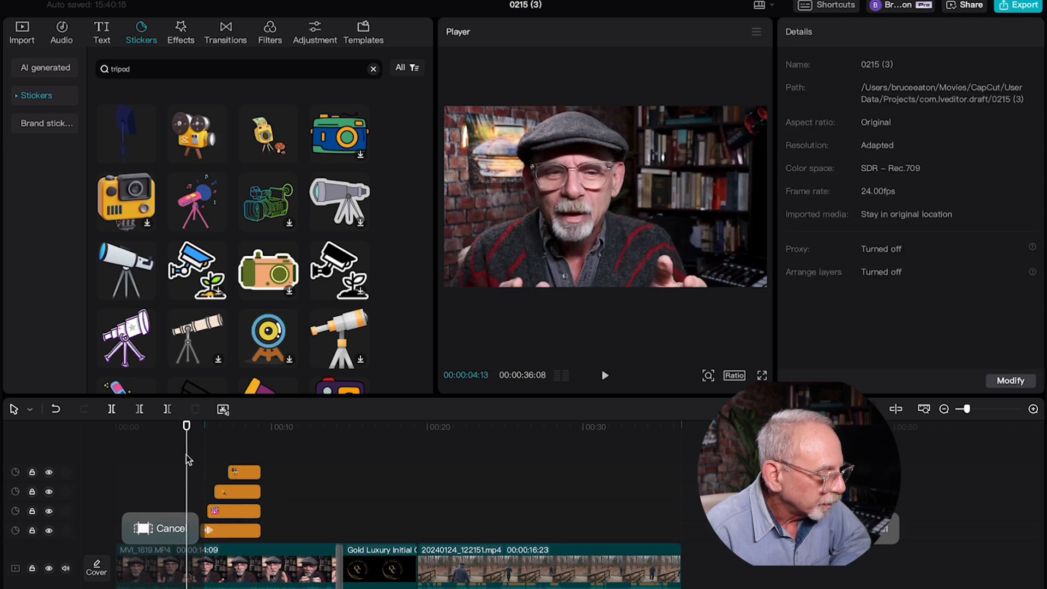
key(space)
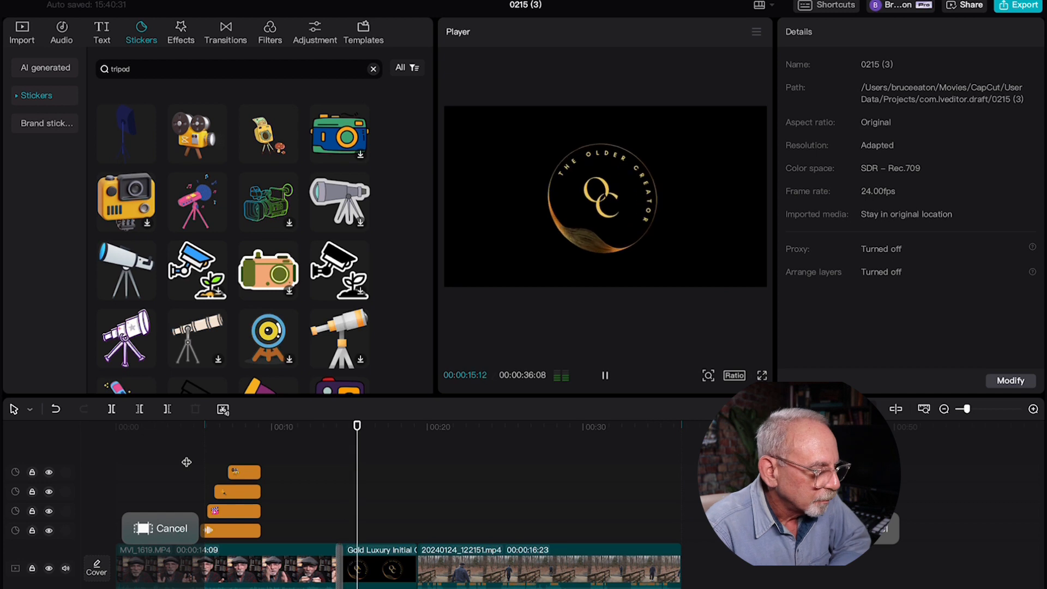
key(space)
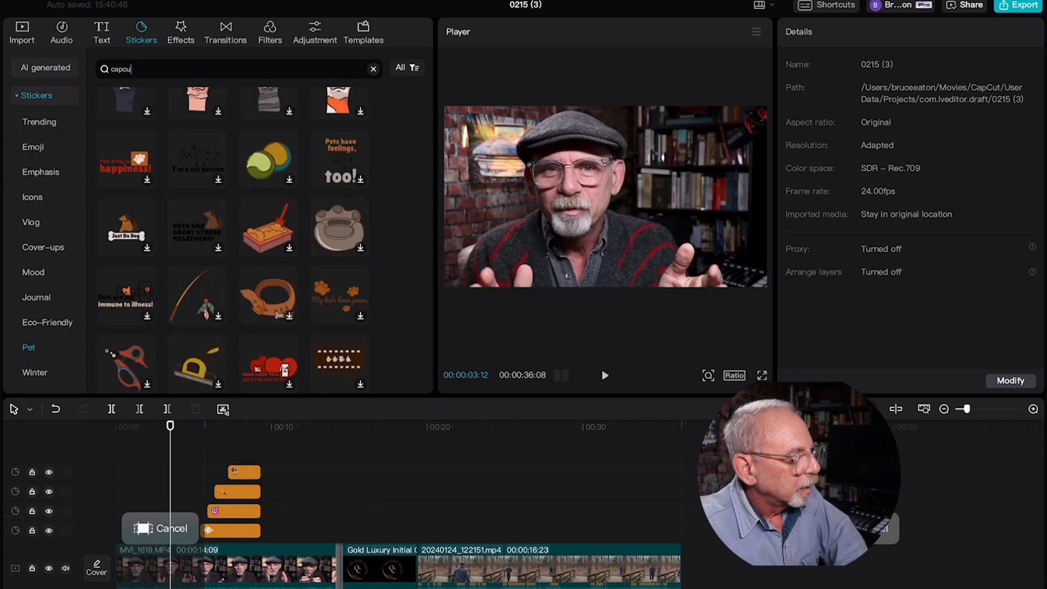
Search the stickers for "capcut"
text(t)
key(Return)
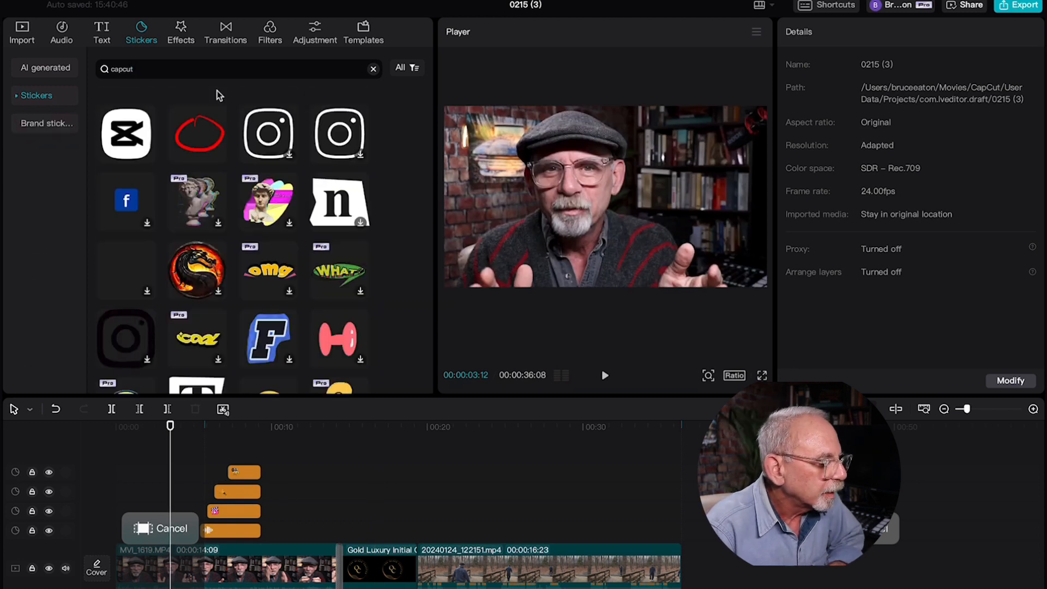
Add the CapCut logo sticker at 00:00:09:08, right after the other stickers, and extend it to the end of the MVI_1619.MP4 clip
mouse_move(131, 134)
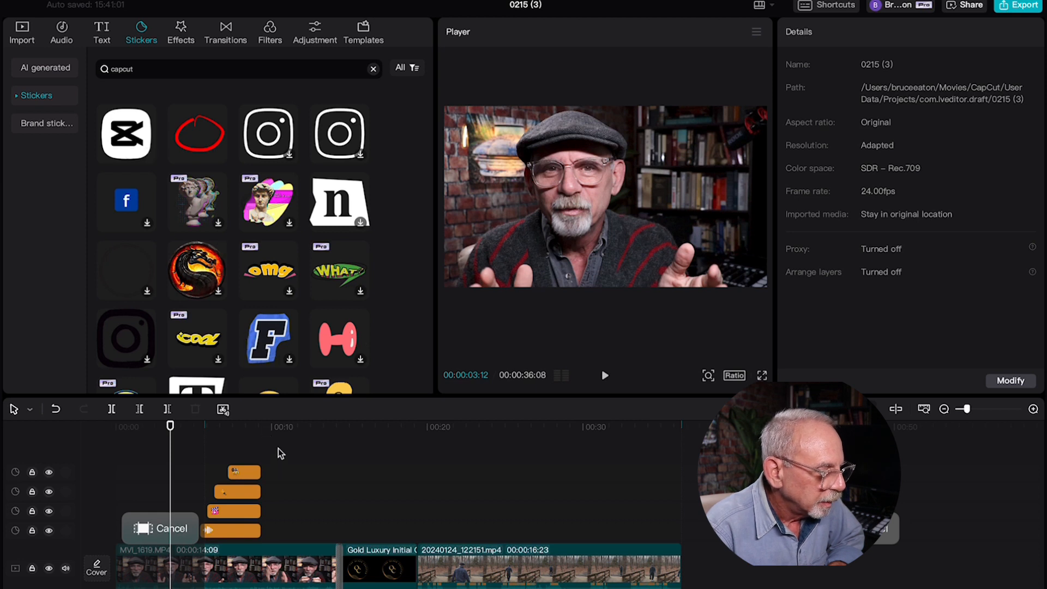
click(261, 452)
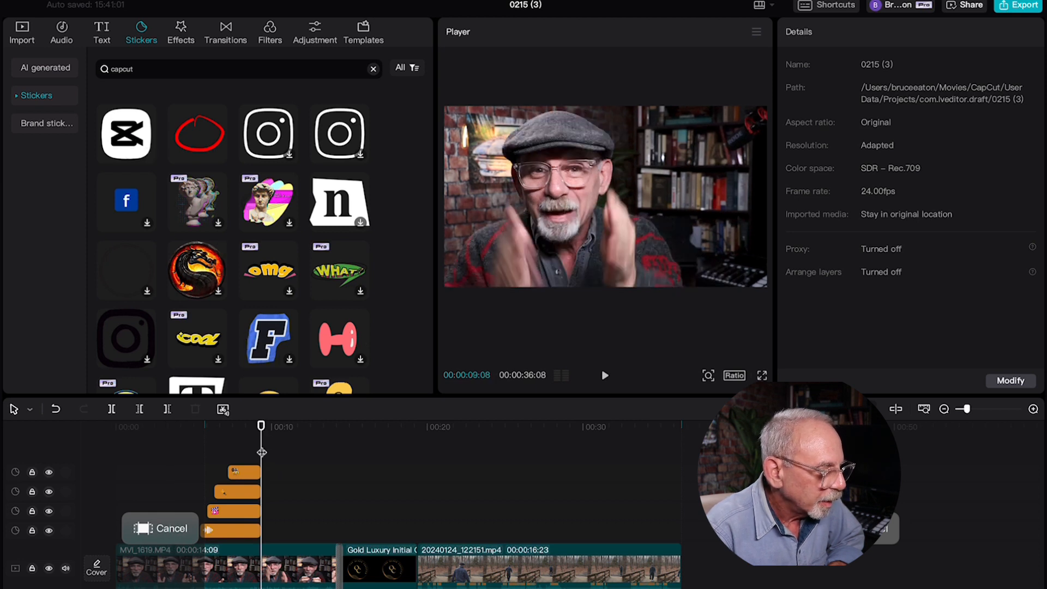
click(130, 132)
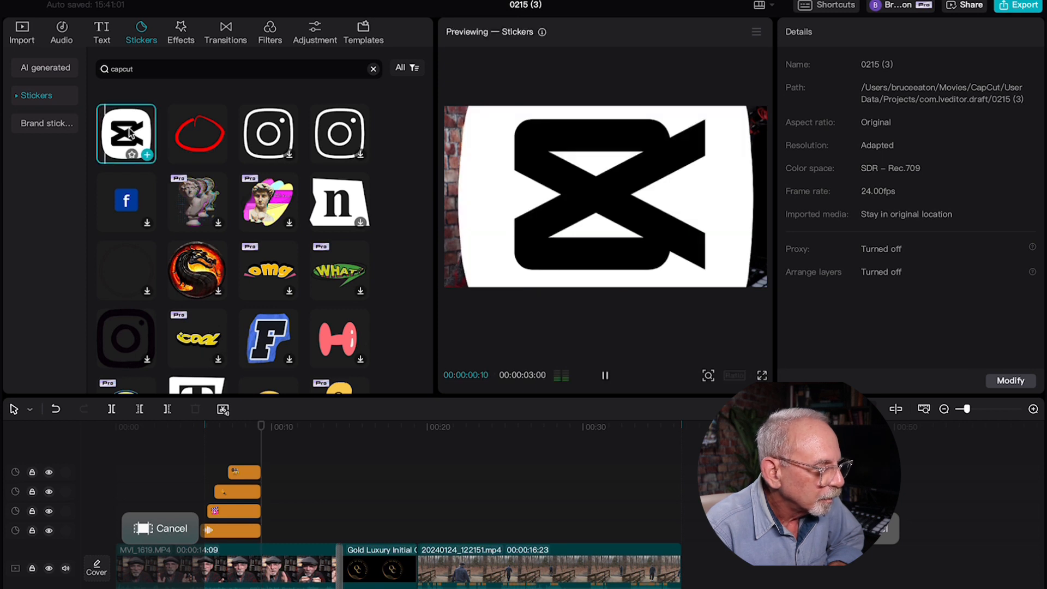
click(147, 157)
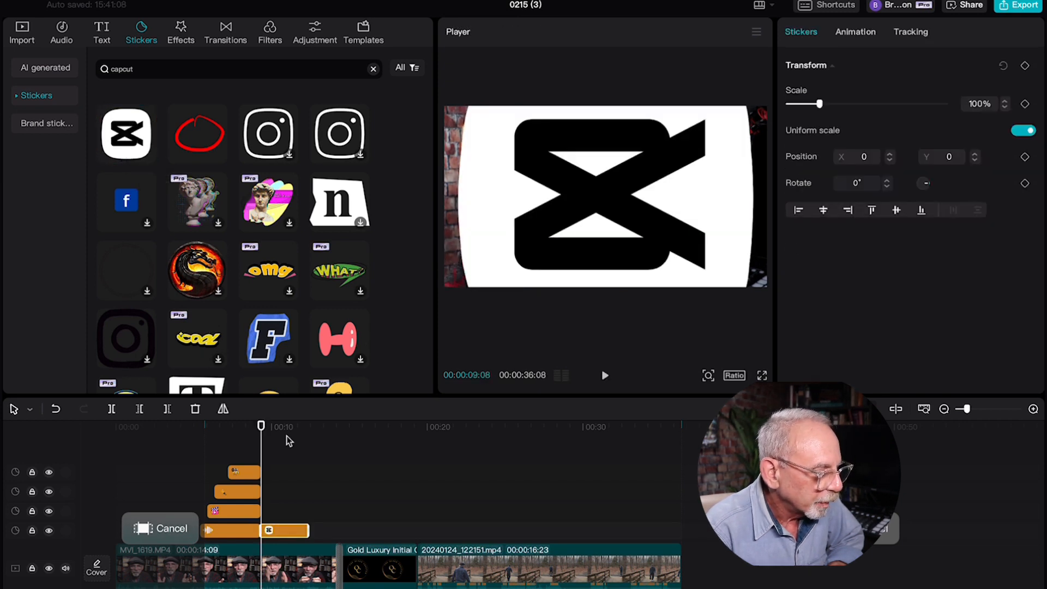
drag(306, 528, 331, 528)
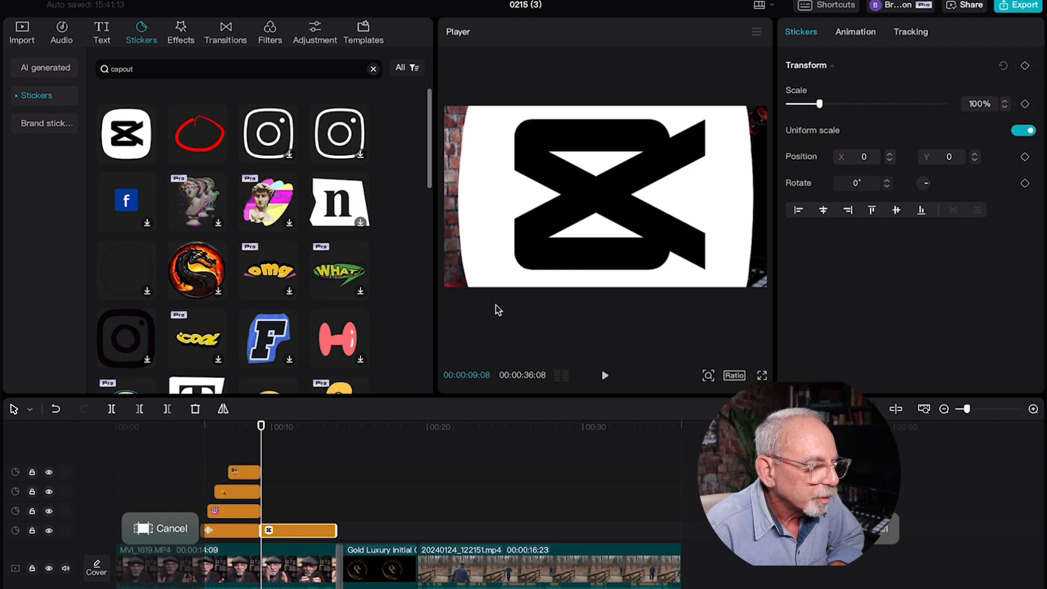
Scale the CapCut logo sticker to 47% and place it beside the speaker at X 1072, Y 207
drag(507, 215, 604, 134)
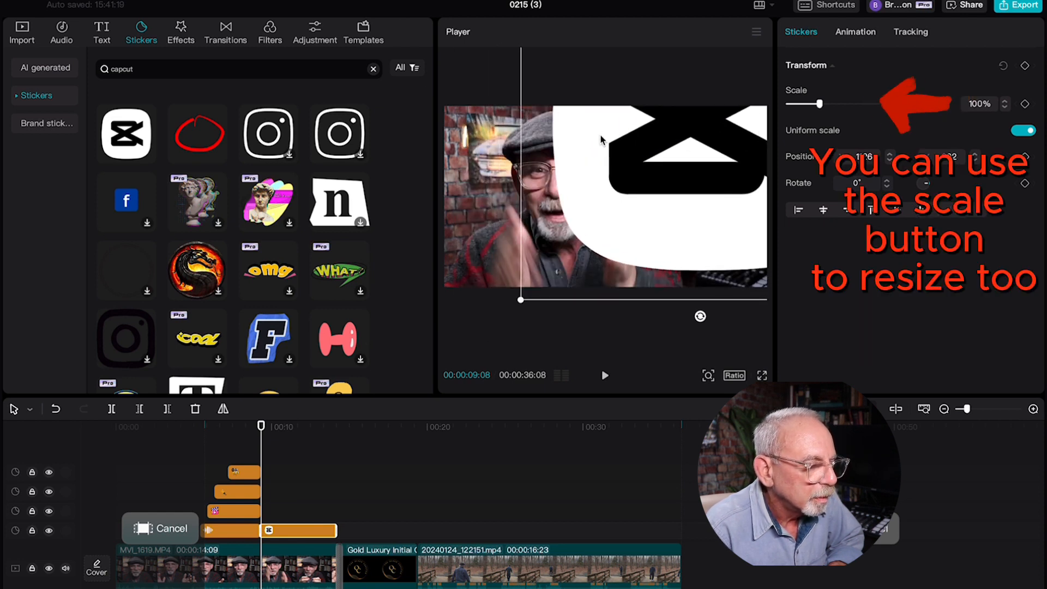
drag(521, 299, 616, 204)
drag(694, 148, 690, 209)
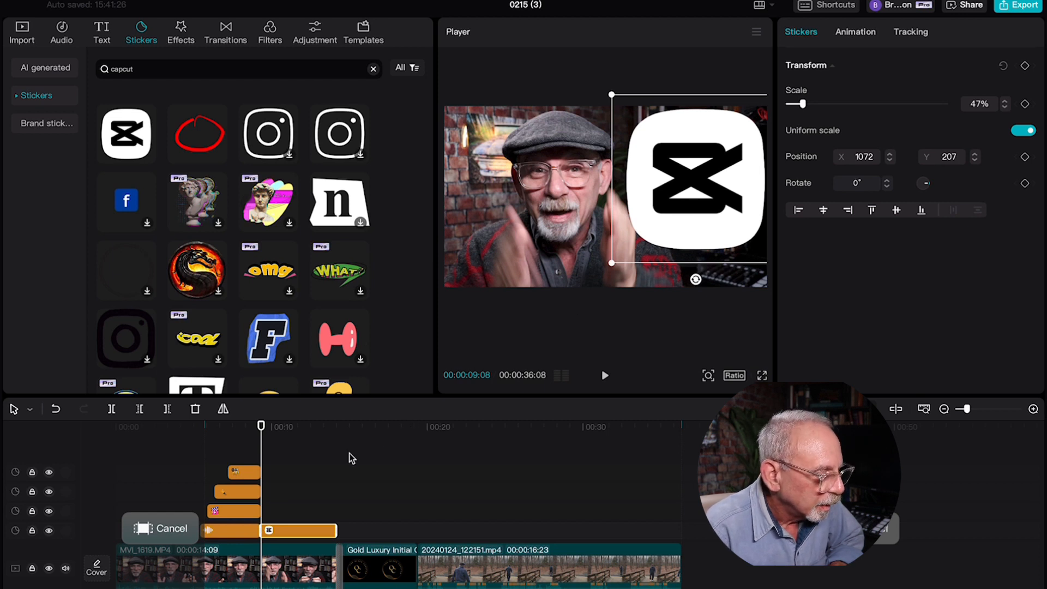
Play back the video from just before the first sticker to review the whole sticker sequence including the CapCut logo
click(194, 462)
key(space)
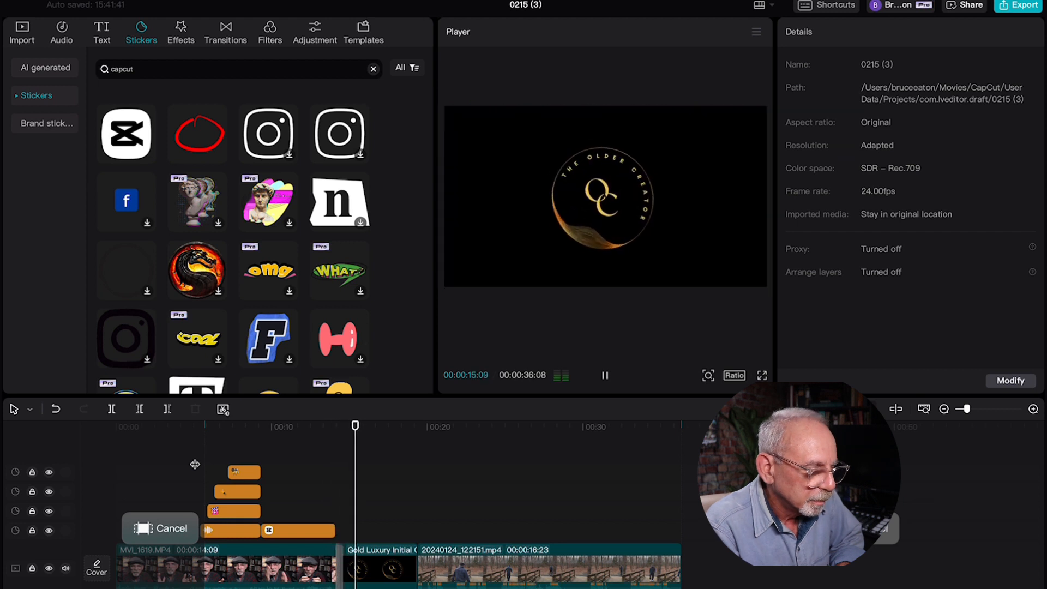
click(296, 479)
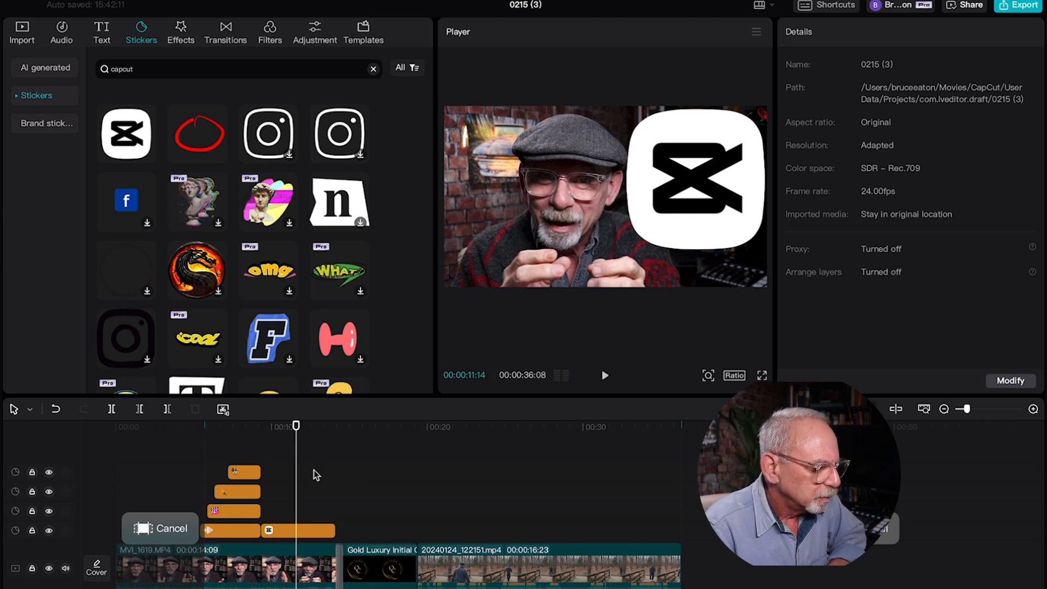
click(198, 458)
key(space)
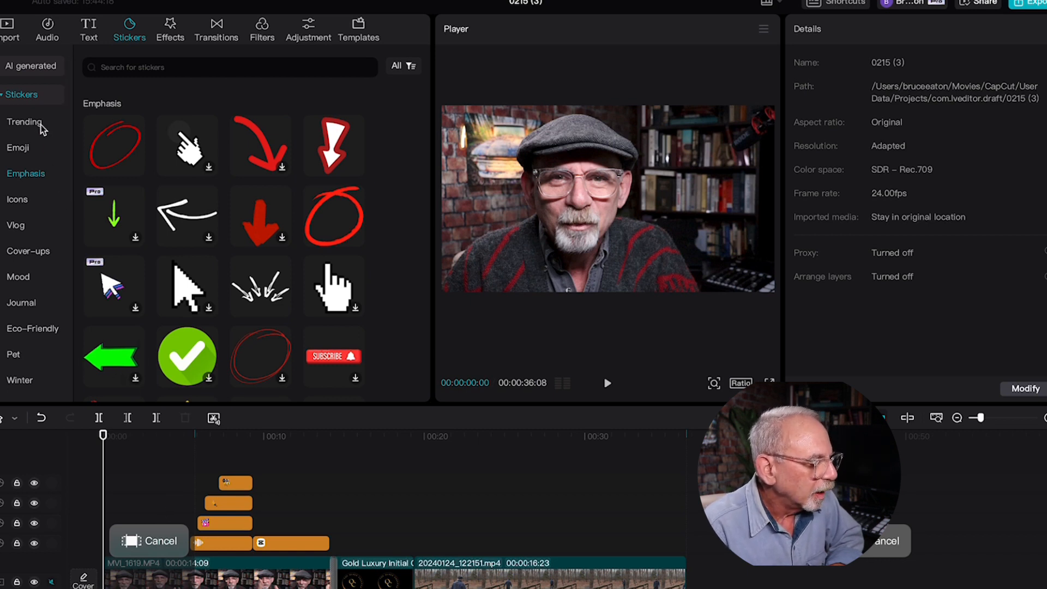
Add the round mosaic sticker from the Cover-ups category at 00:00:00:00 and move it to a new track above the other stickers
click(21, 251)
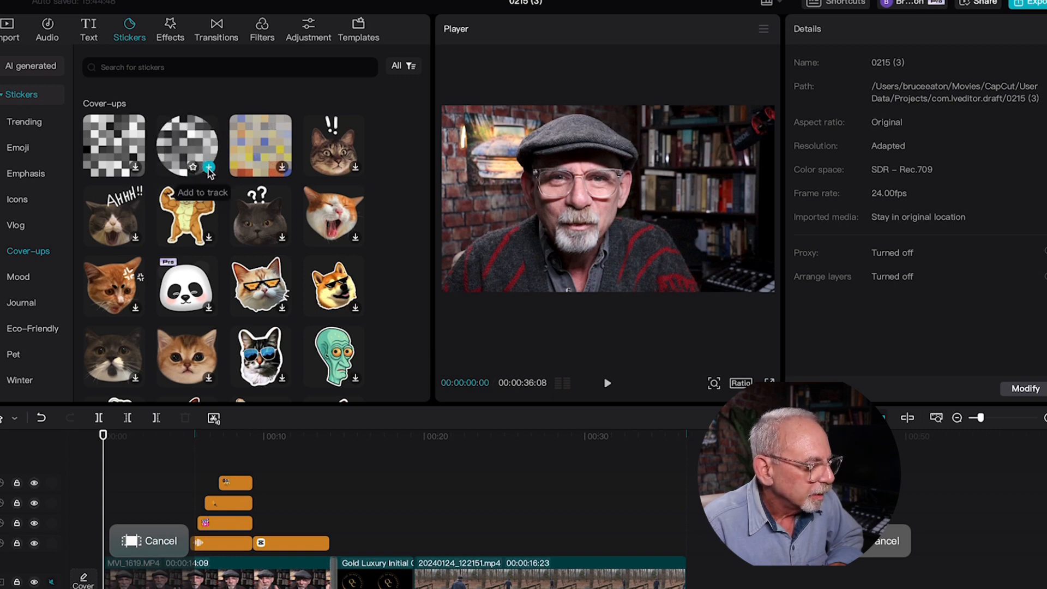
click(208, 168)
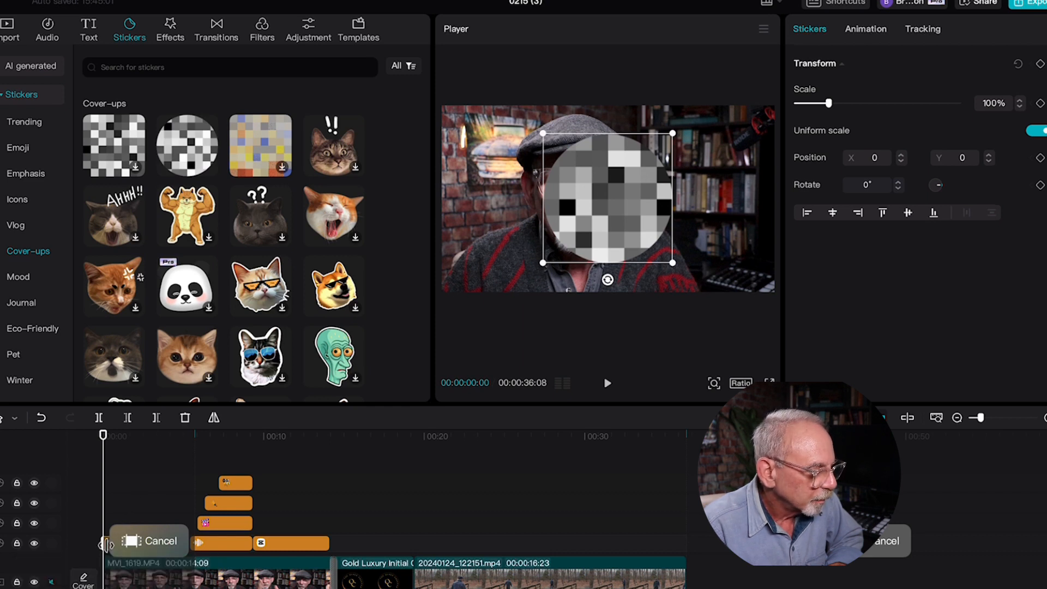
drag(137, 547, 136, 463)
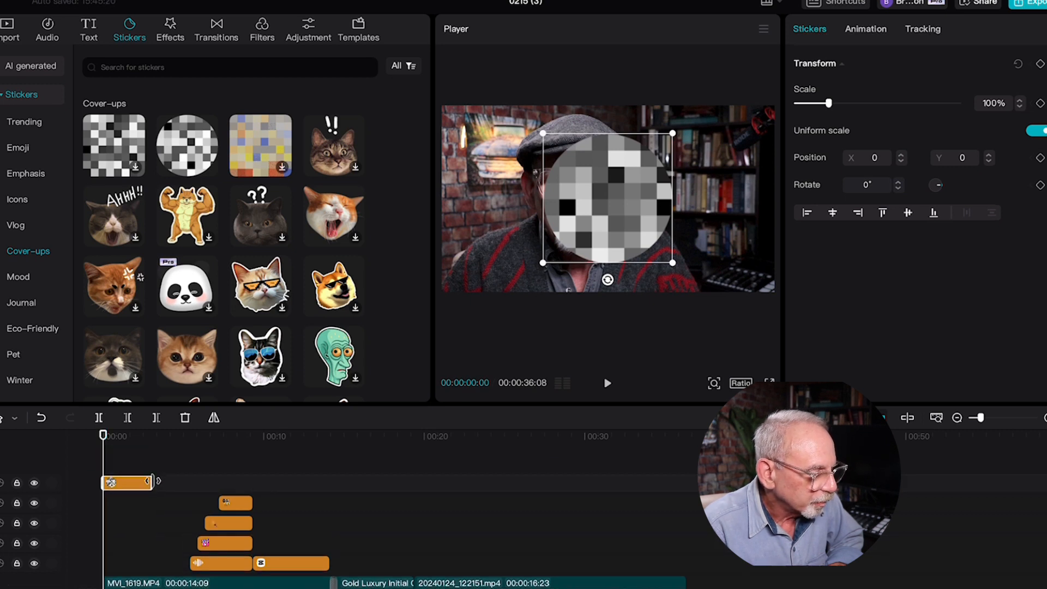
Extend the mosaic sticker to the end of the first clip and place it over the speaker's face at X -248, Y 145
drag(151, 480, 325, 486)
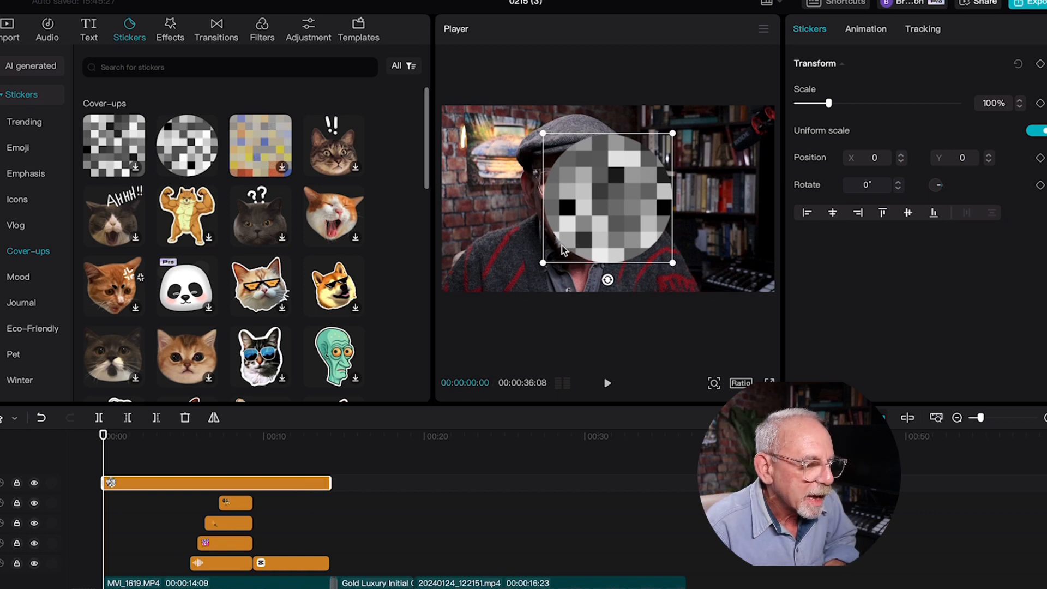
drag(604, 219, 583, 208)
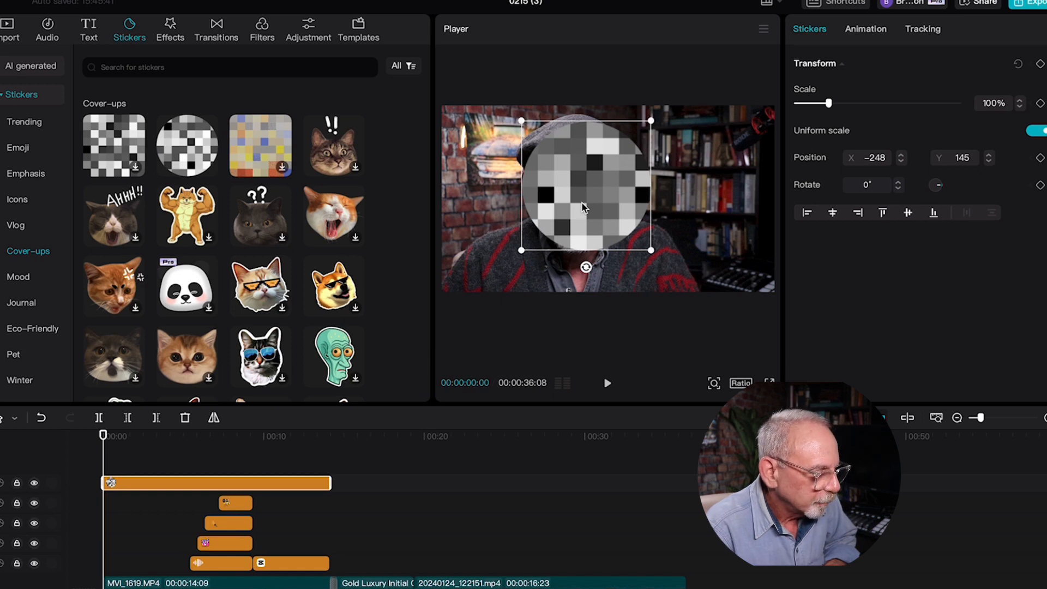
Play the video to check the mosaic's coverage of the face, unmuting and re-muting the main video track during playback
key(space)
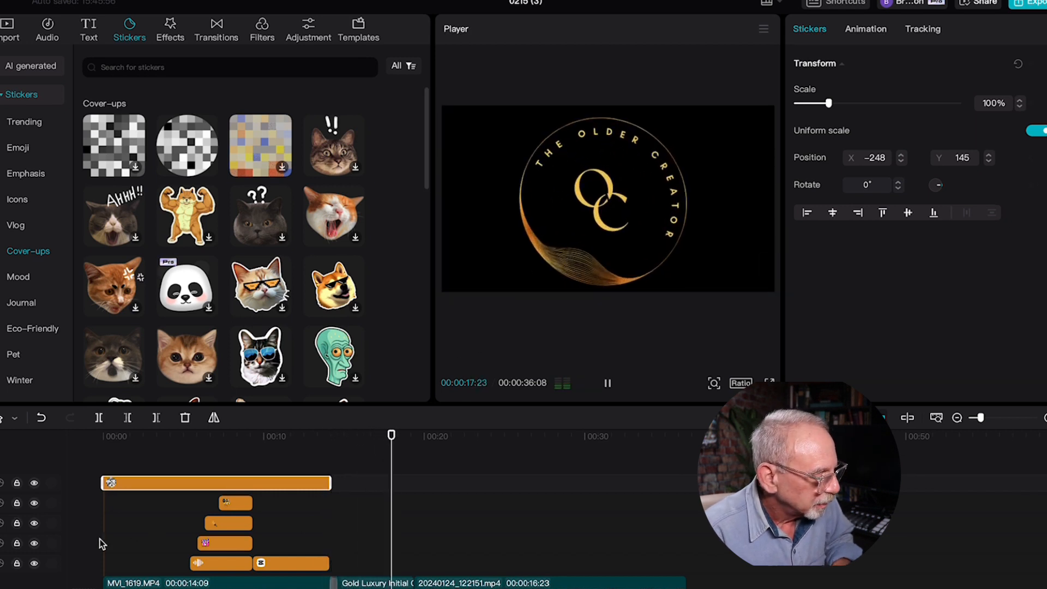
click(54, 561)
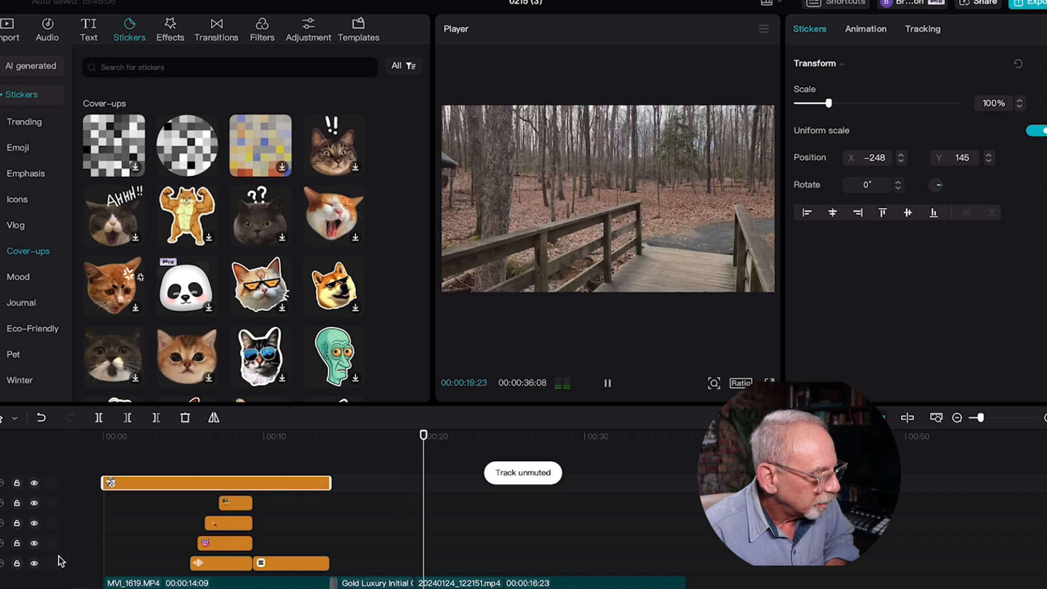
click(41, 581)
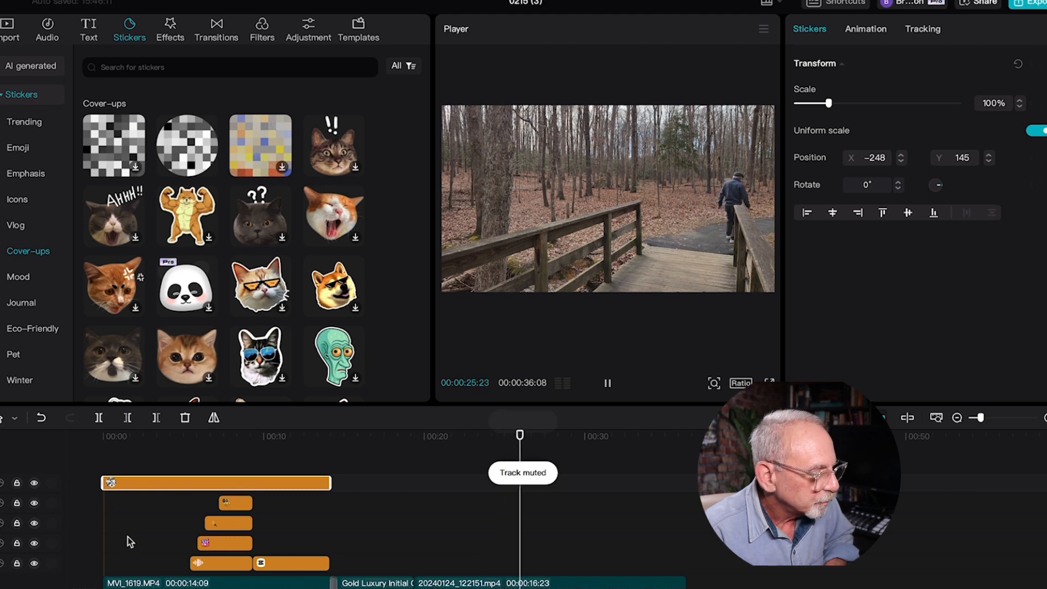
Extend the mosaic sticker's end to 00:00:14:14, into the transition after the first clip, and play back that section
click(291, 462)
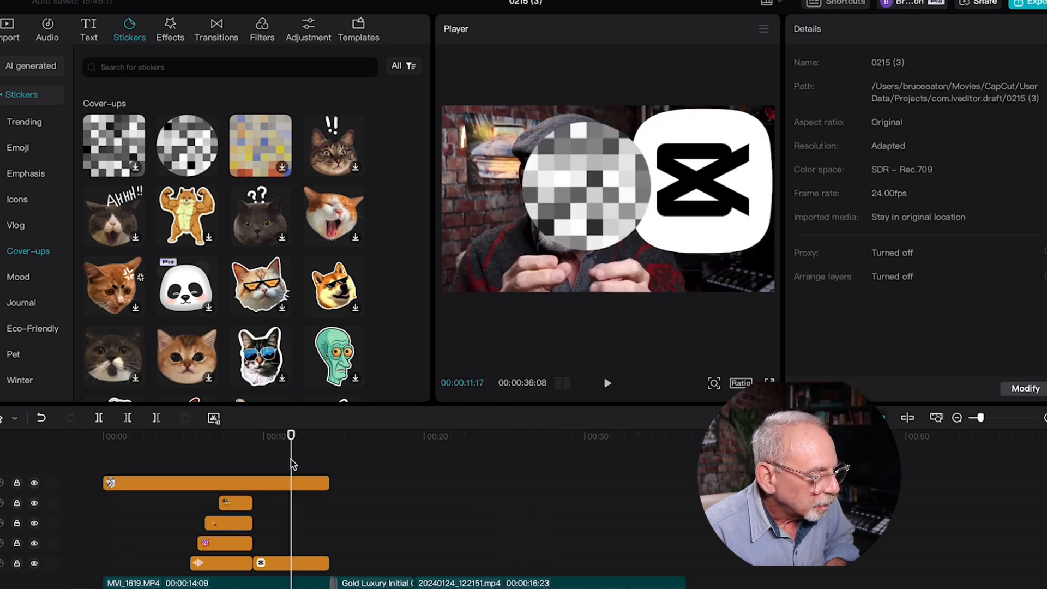
key(space)
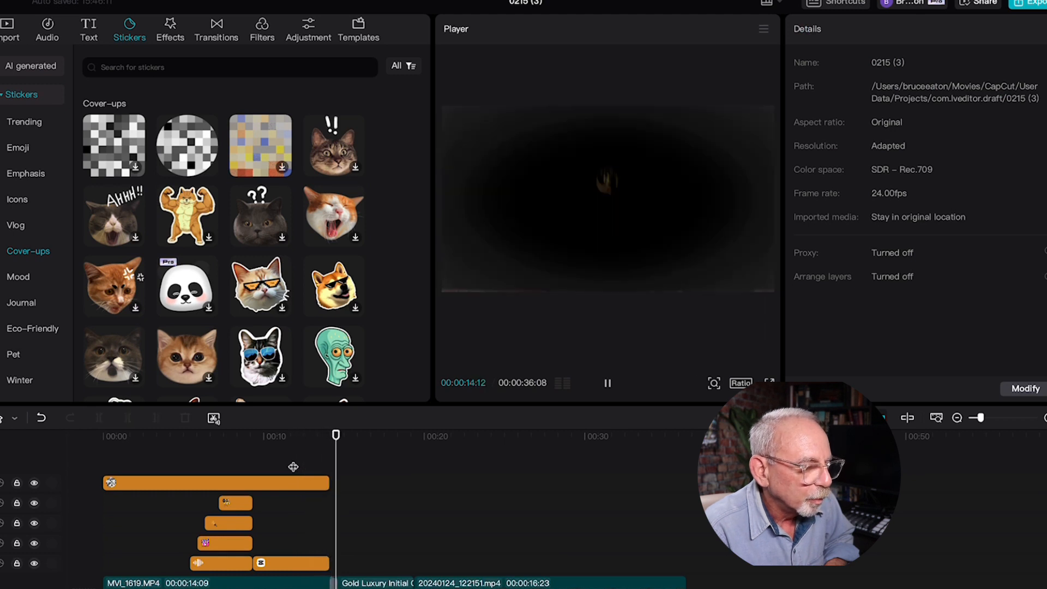
key(space)
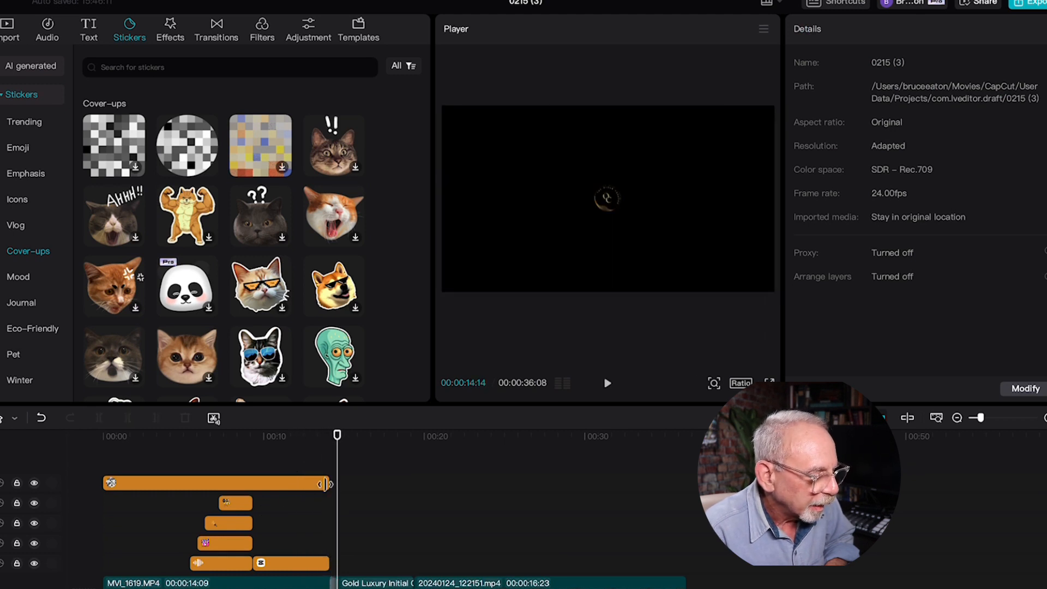
drag(329, 483, 337, 483)
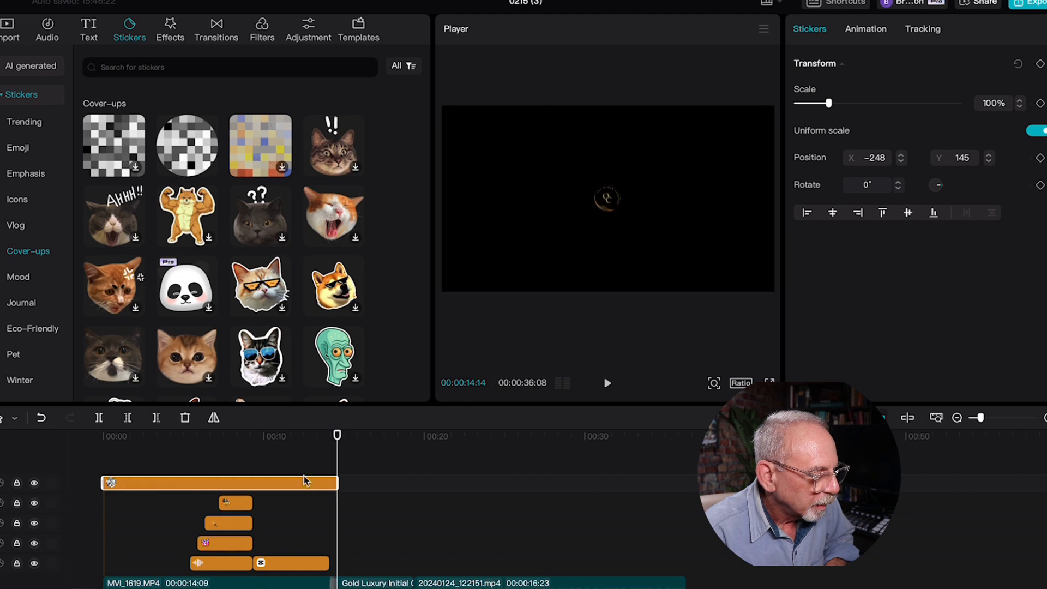
click(299, 463)
key(space)
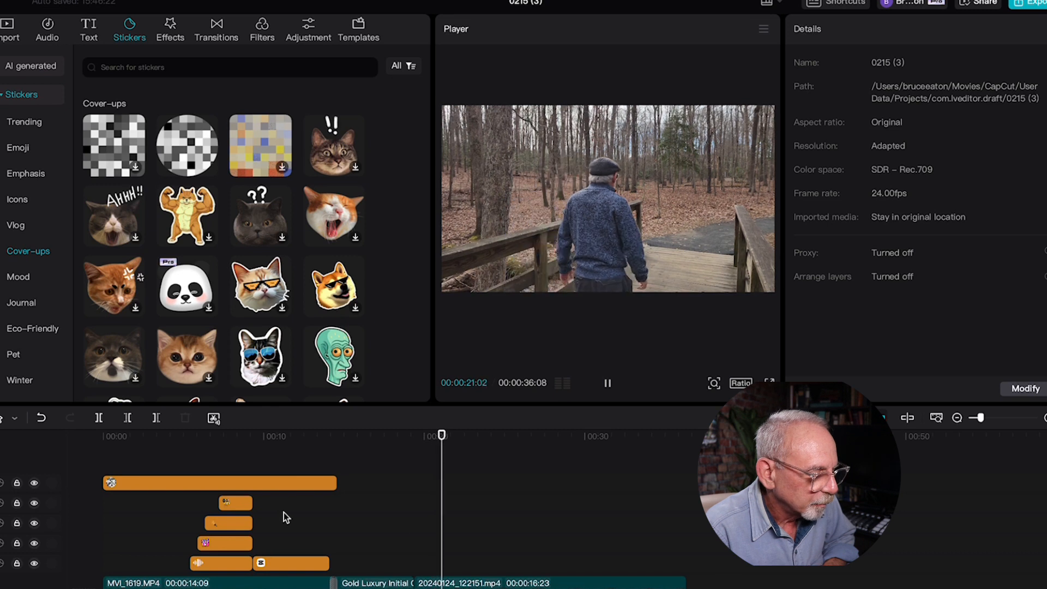
Play the woodland walking clip from 00:00:20:00 and pause at 00:00:27:11, where the man walks toward the camera
click(424, 521)
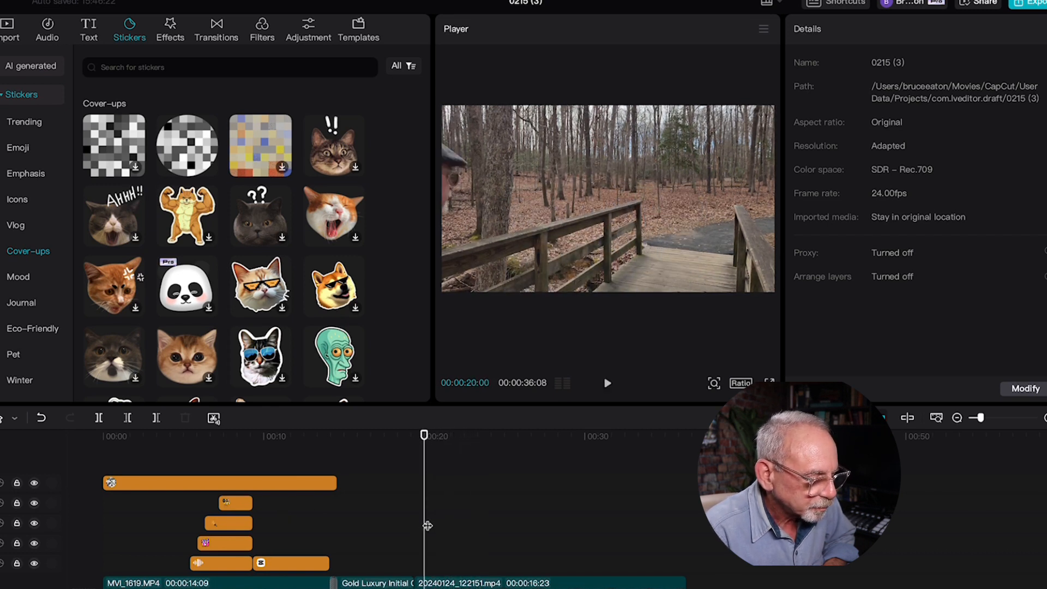
key(space)
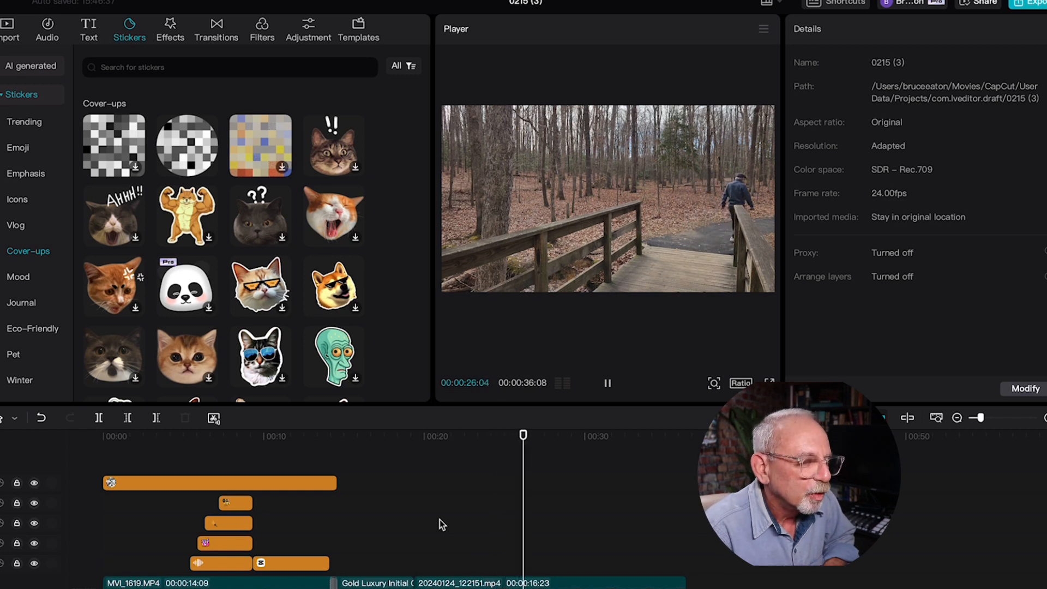
key(space)
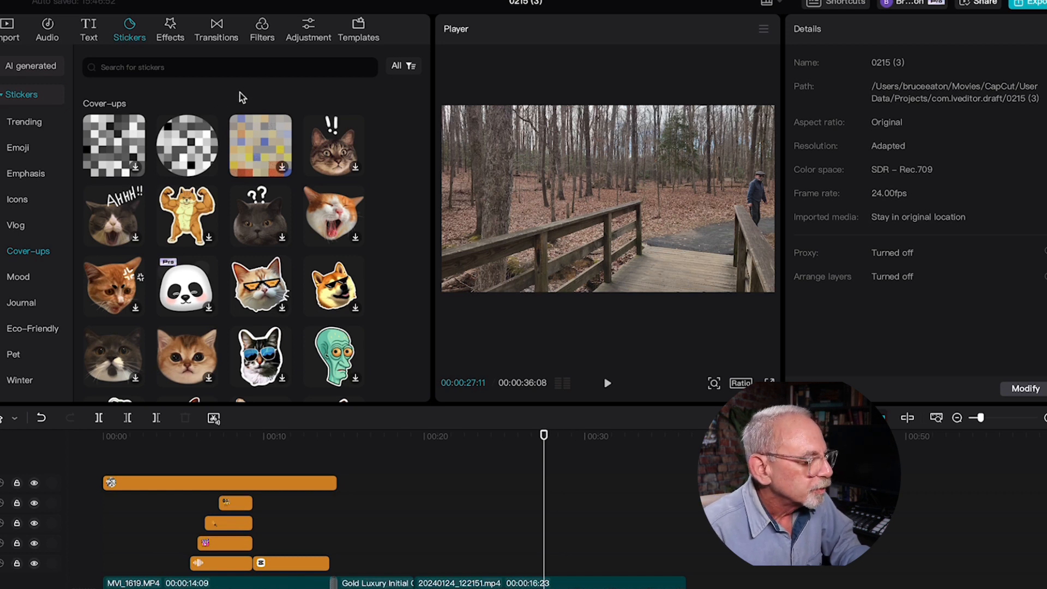
Add the animated red hand-drawn circle from the Emphasis stickers at 00:00:27:11 and scale it down to 42%
click(28, 173)
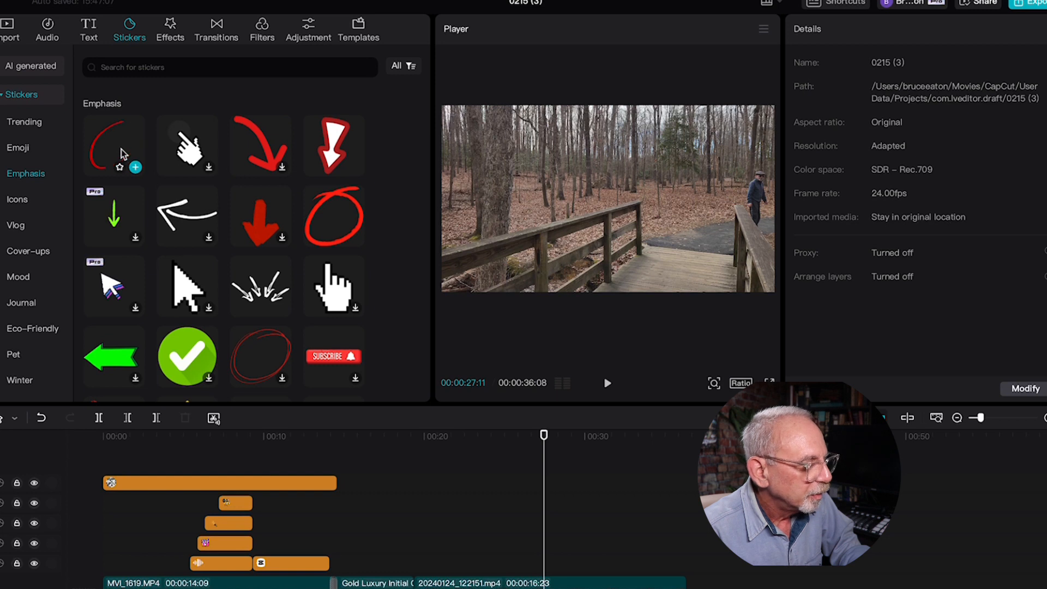
click(135, 168)
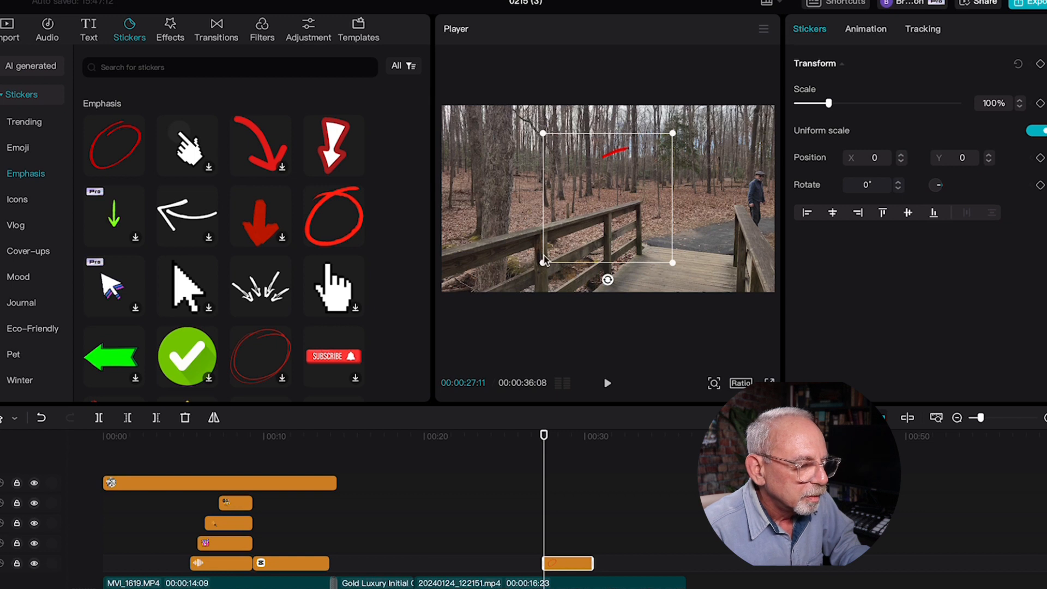
drag(544, 255, 614, 212)
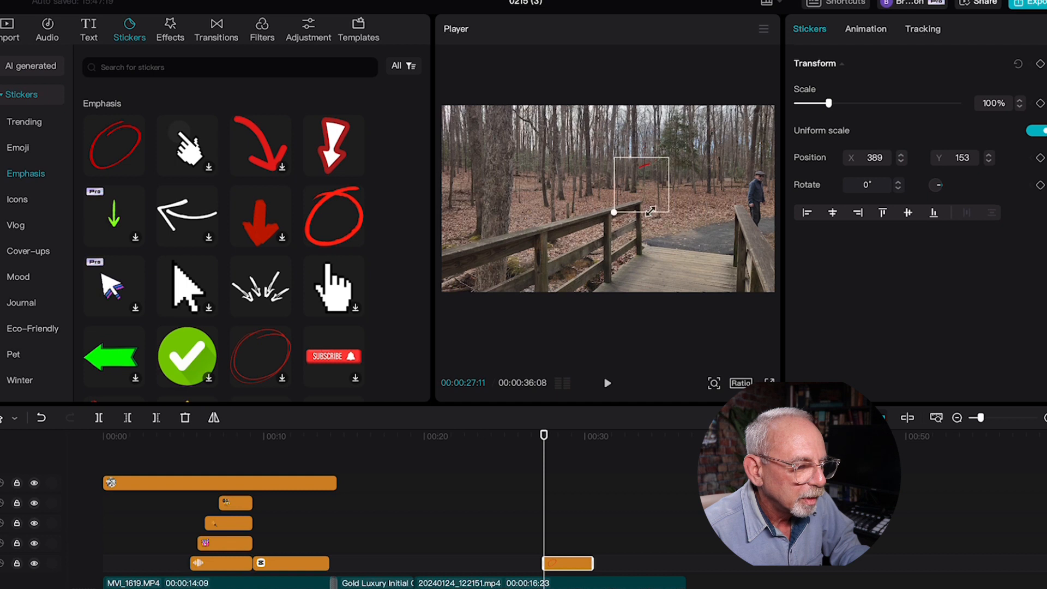
At 00:00:28:05, rotate the red circle sticker to -41° and place it around the walking man at X 1647, Y 87
click(556, 477)
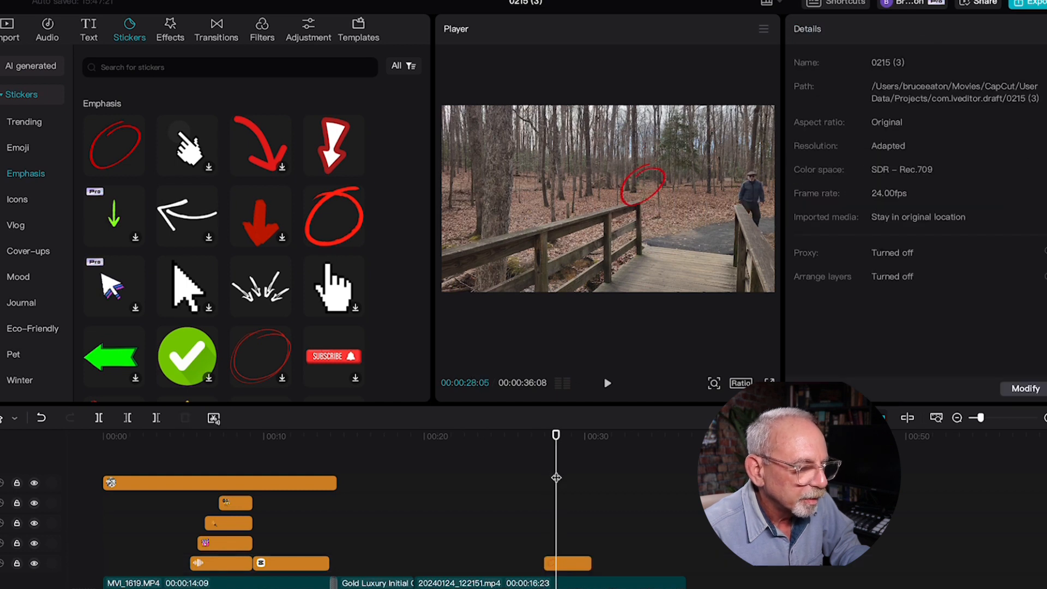
click(640, 193)
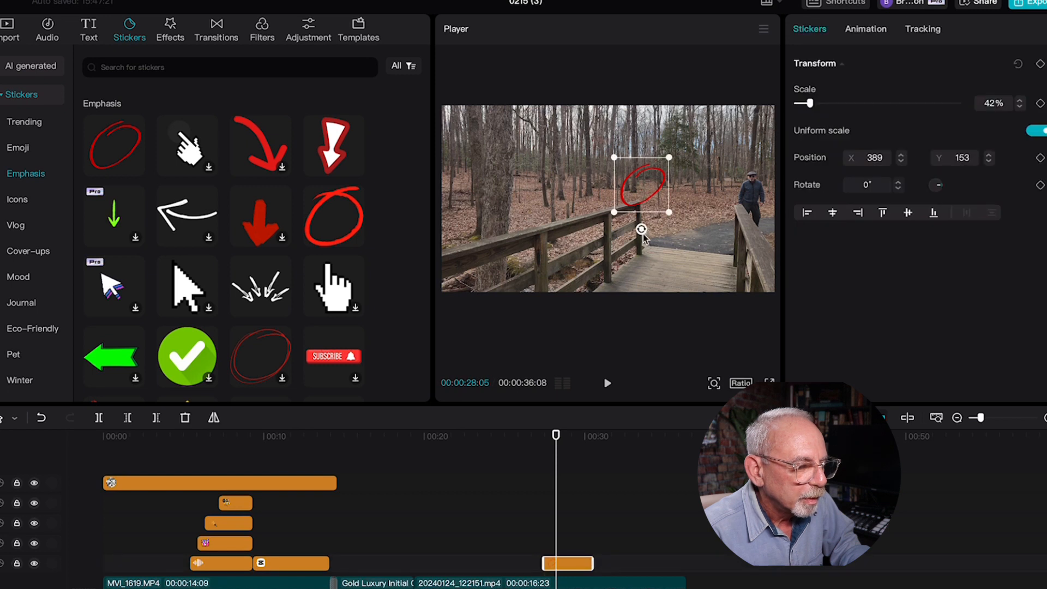
drag(637, 230, 672, 226)
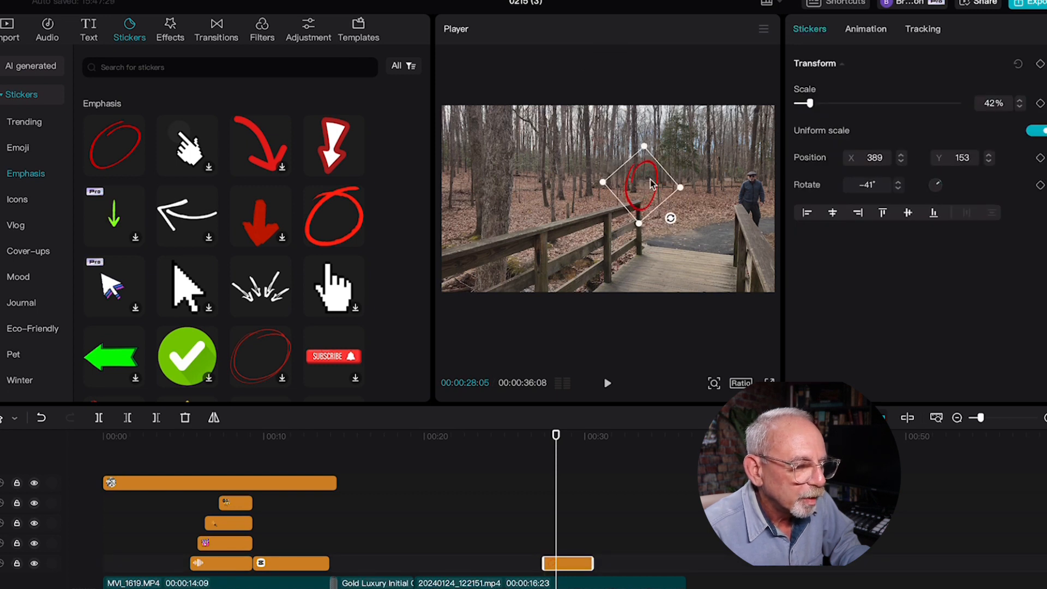
drag(651, 184, 748, 187)
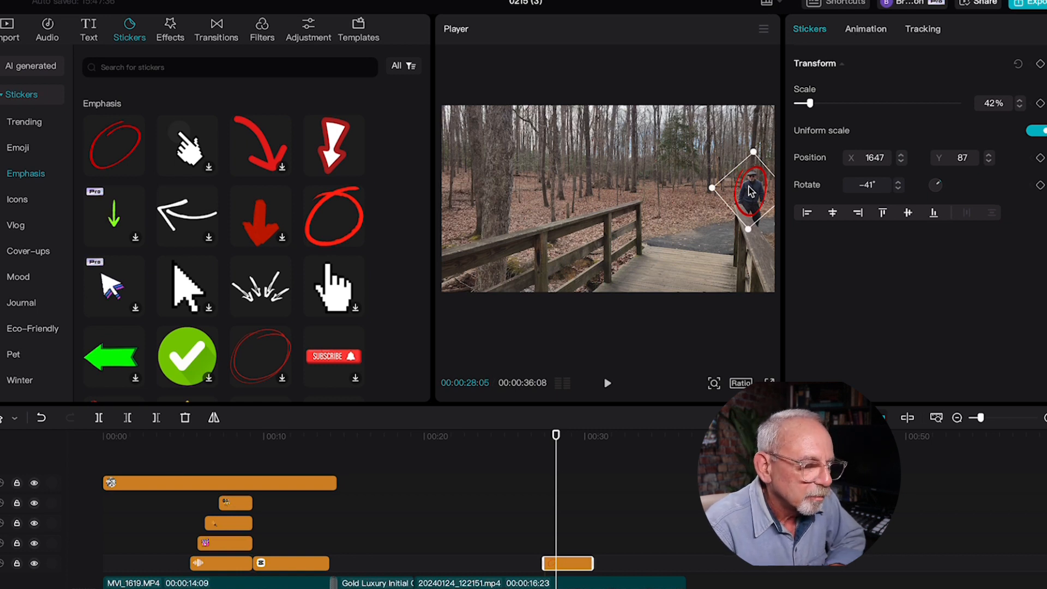
Play back the circle's section, return to 00:00:28:00 and extend the circle sticker to the end of the woodland clip
key(space)
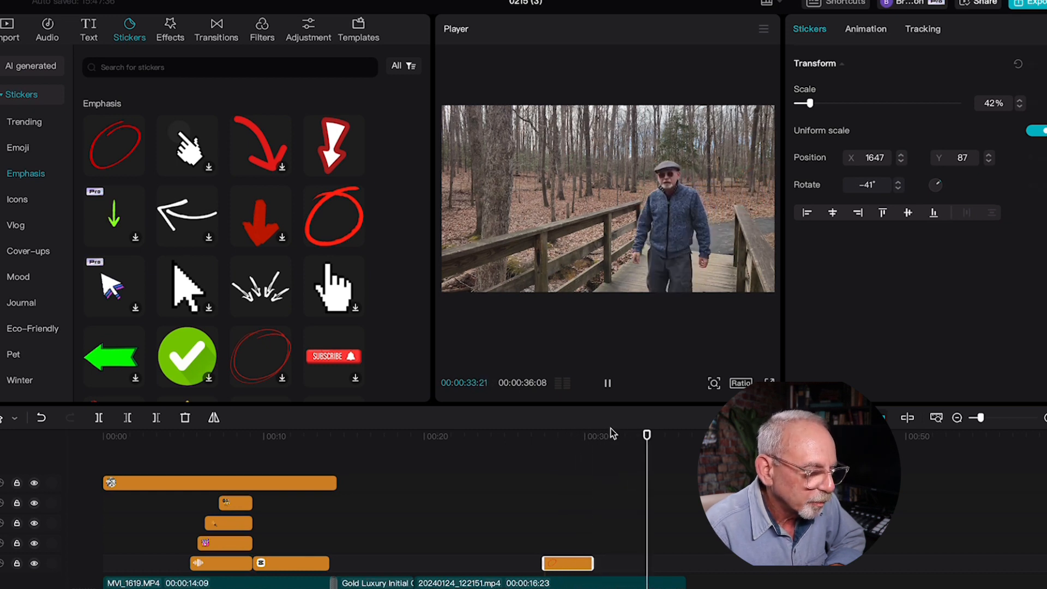
click(552, 481)
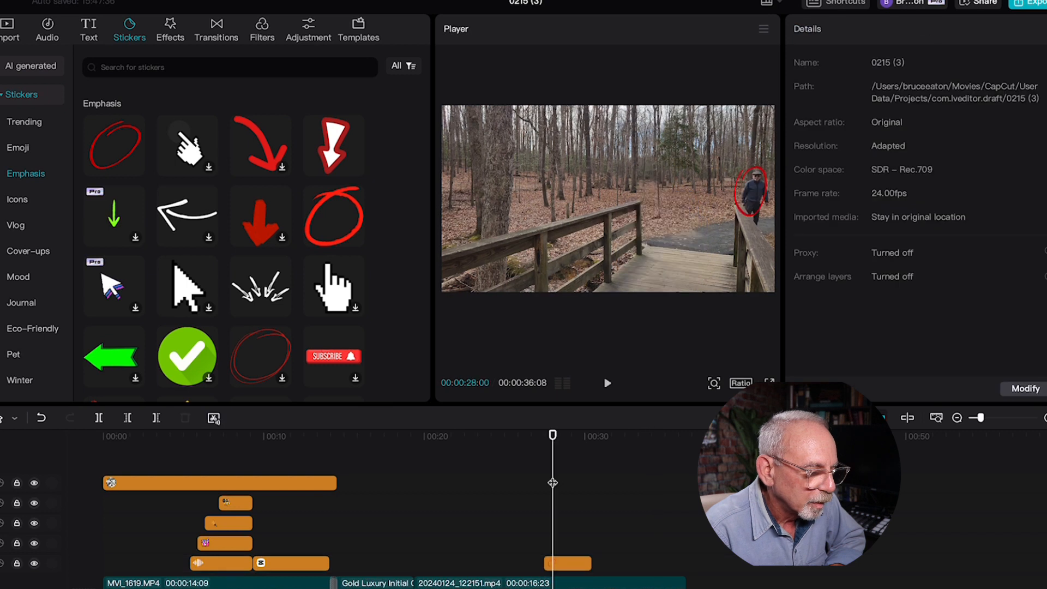
click(582, 567)
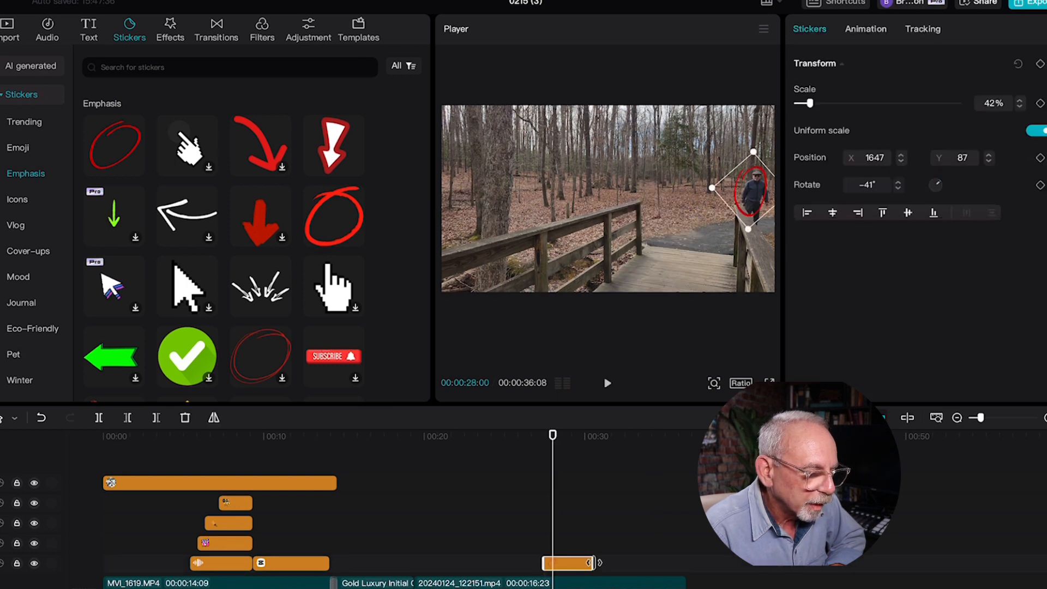
drag(593, 563, 683, 564)
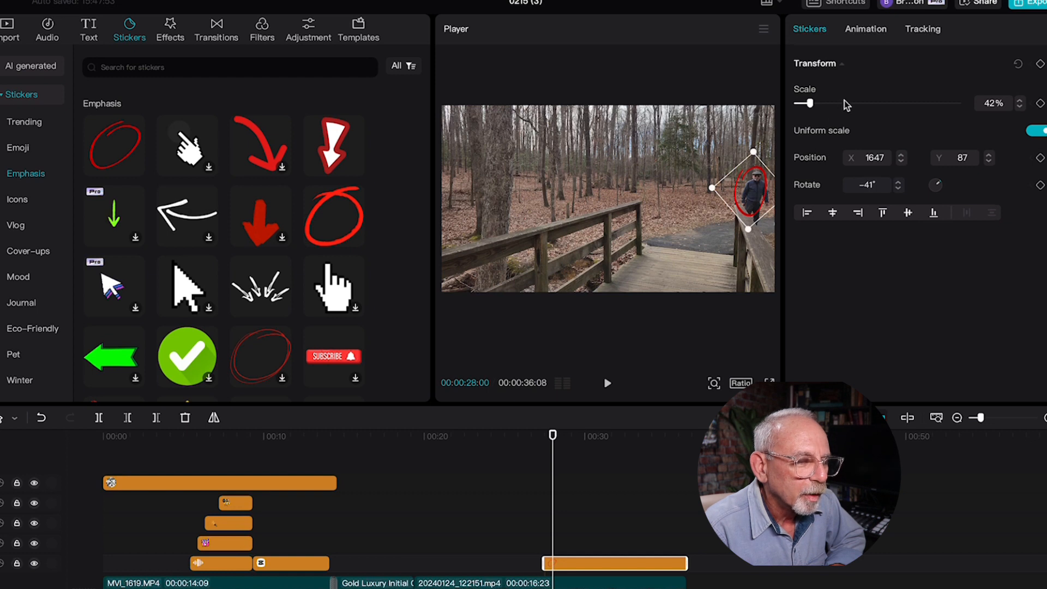
Apply motion tracking to the circle sticker with the tracking box over the walking man, and run the tracking
click(922, 30)
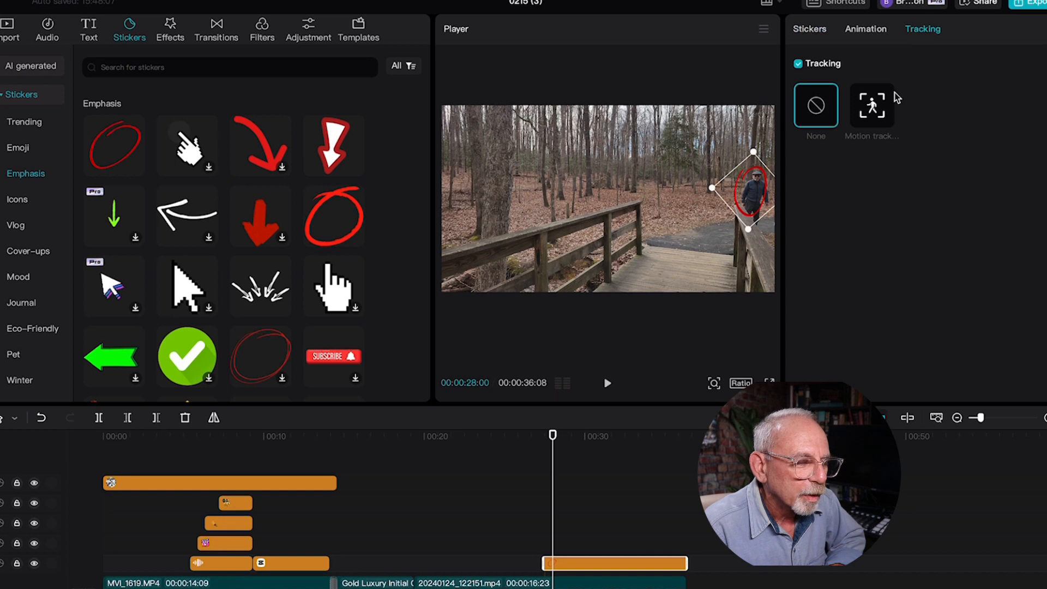
click(873, 109)
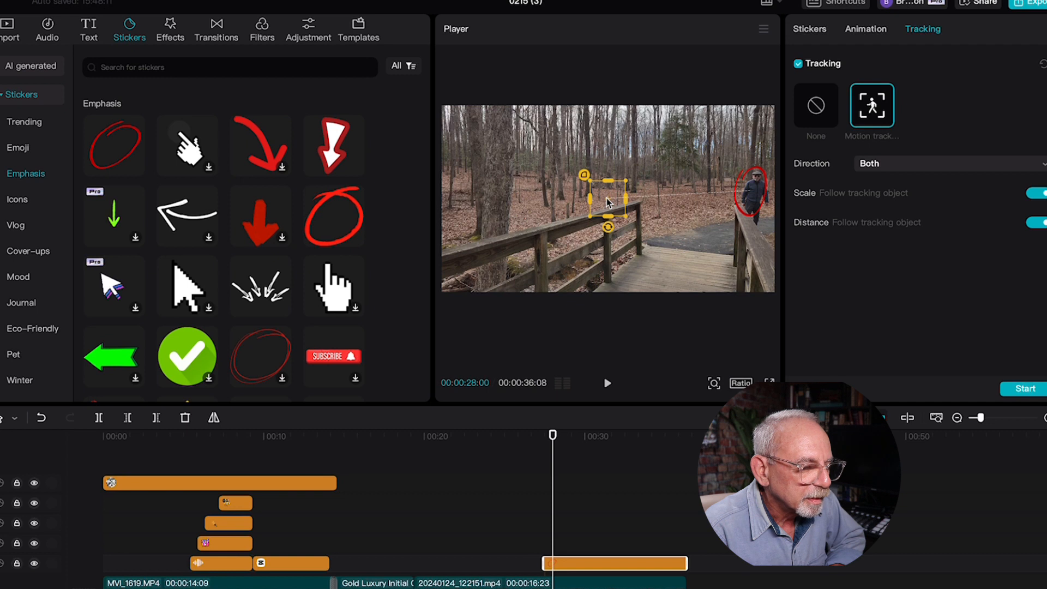
drag(608, 201, 756, 197)
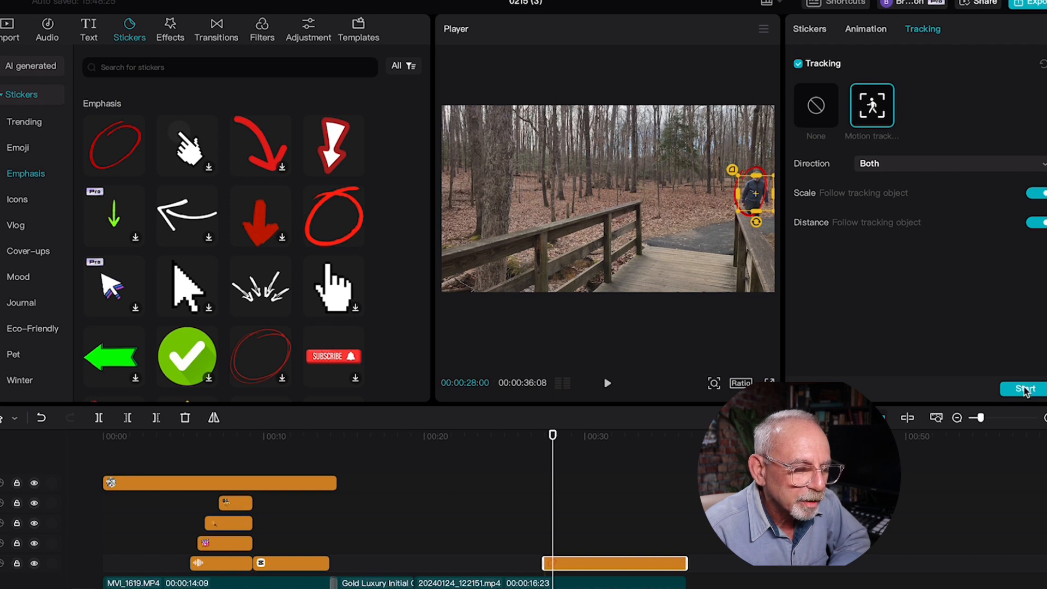
click(1025, 389)
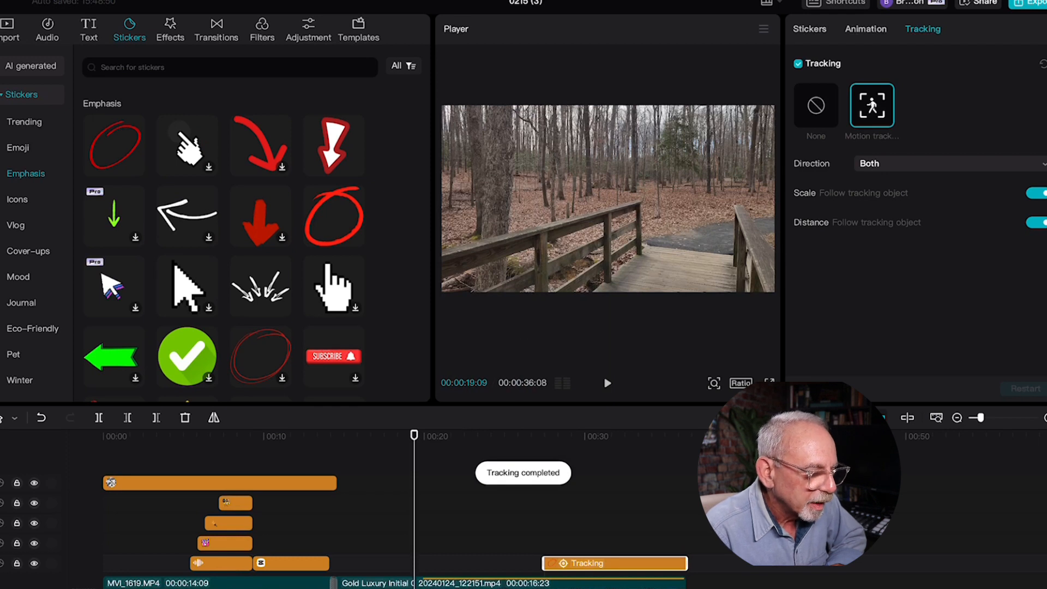
Play the woodland clip from 00:00:26:09 to its end to check how the circle follows the man
click(526, 520)
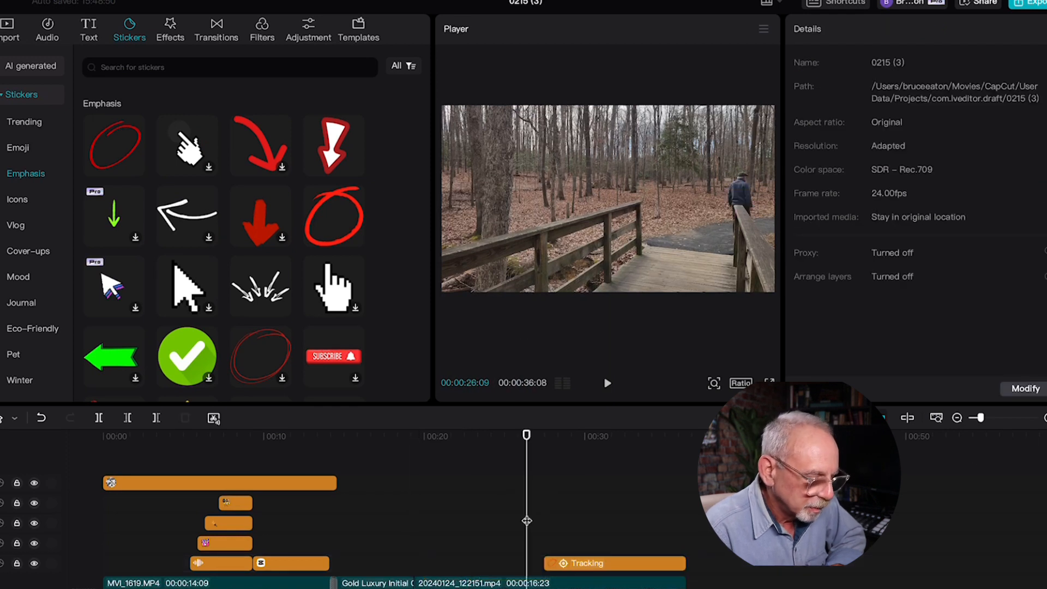
key(space)
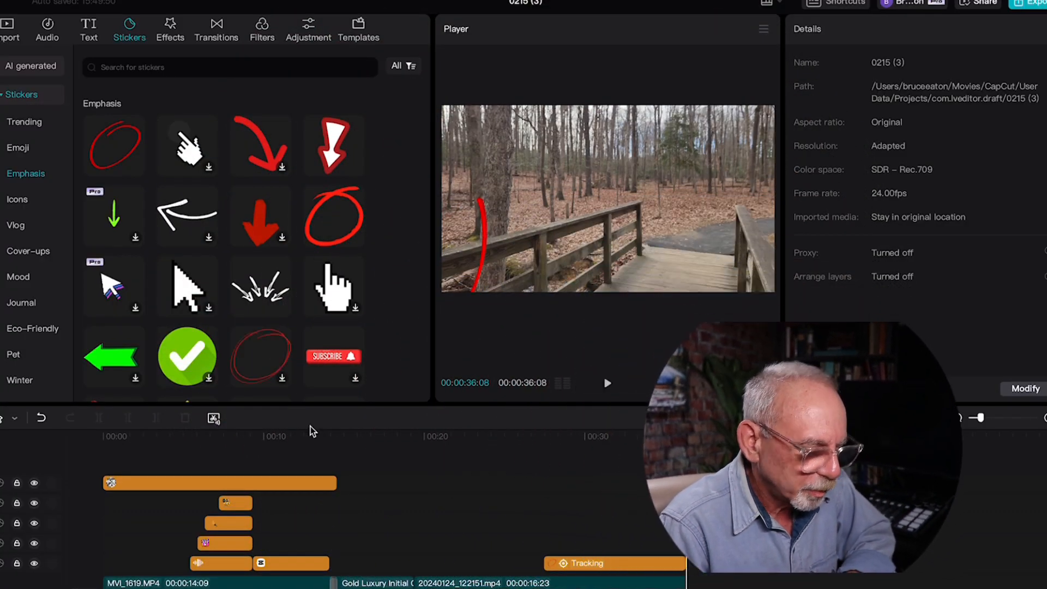
key(Up)
key(Up)
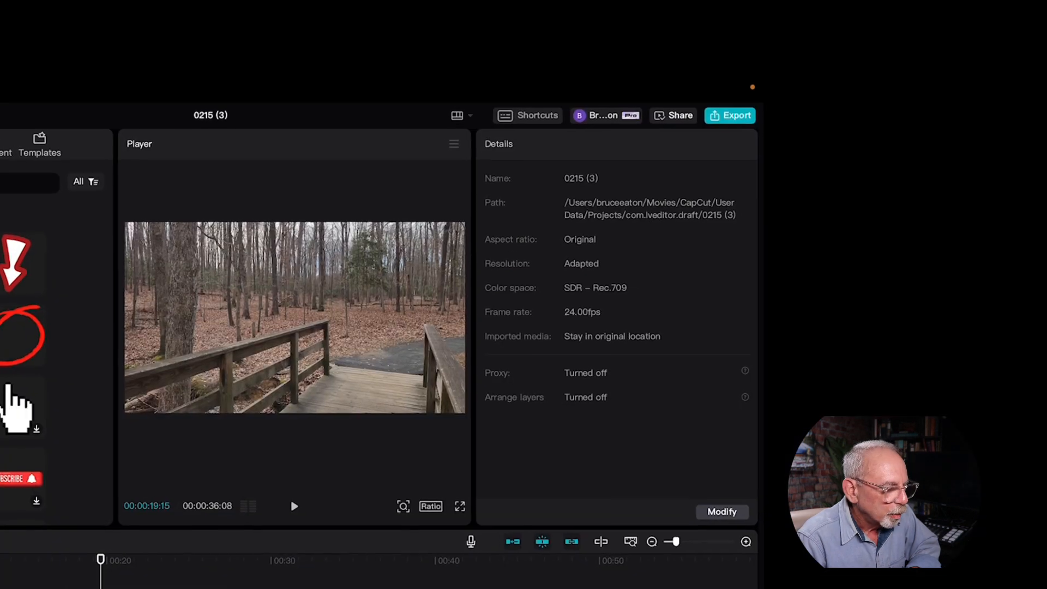
Apply the Slide Left entrance animation to the tracked circle sticker and play it back from 00:00:26:13
click(82, 587)
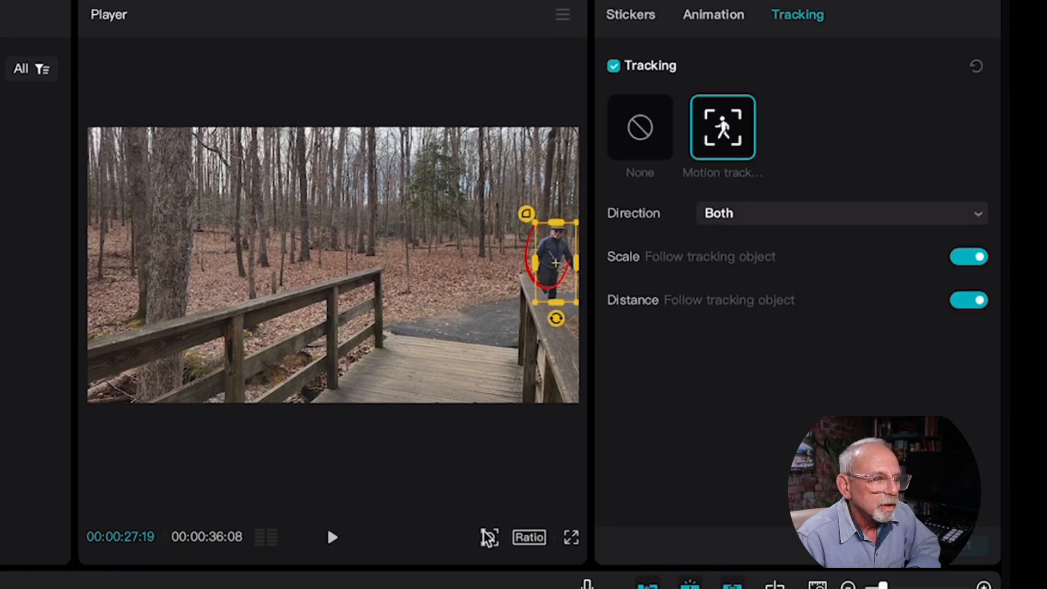
click(717, 16)
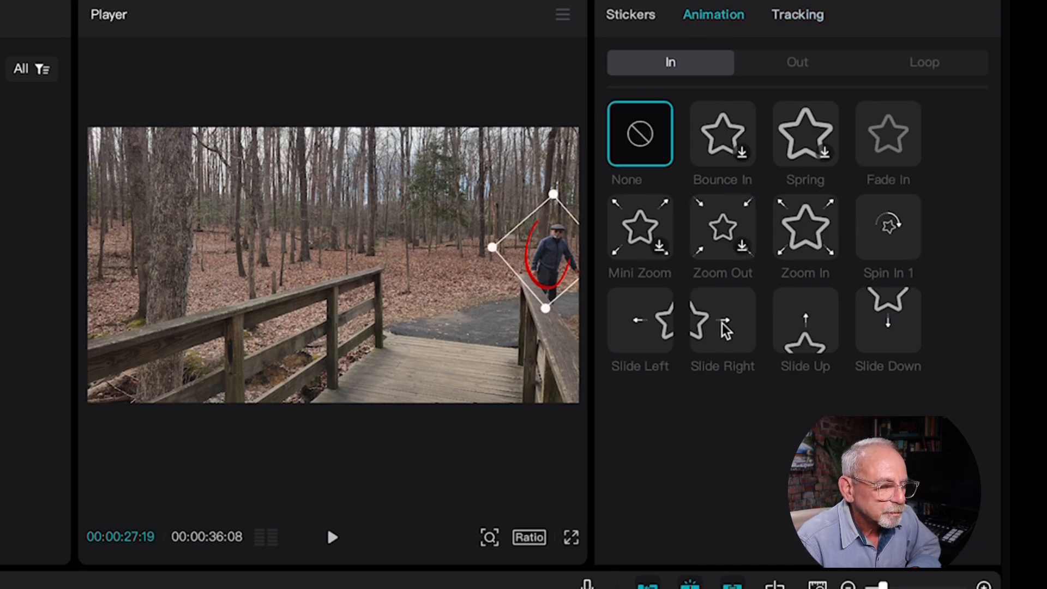
click(649, 326)
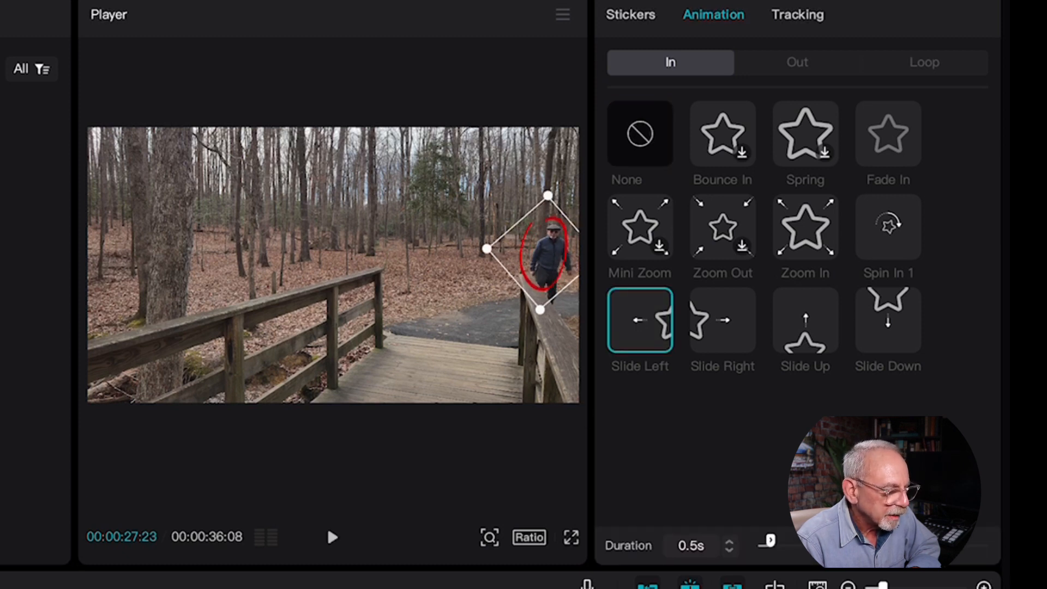
click(381, 587)
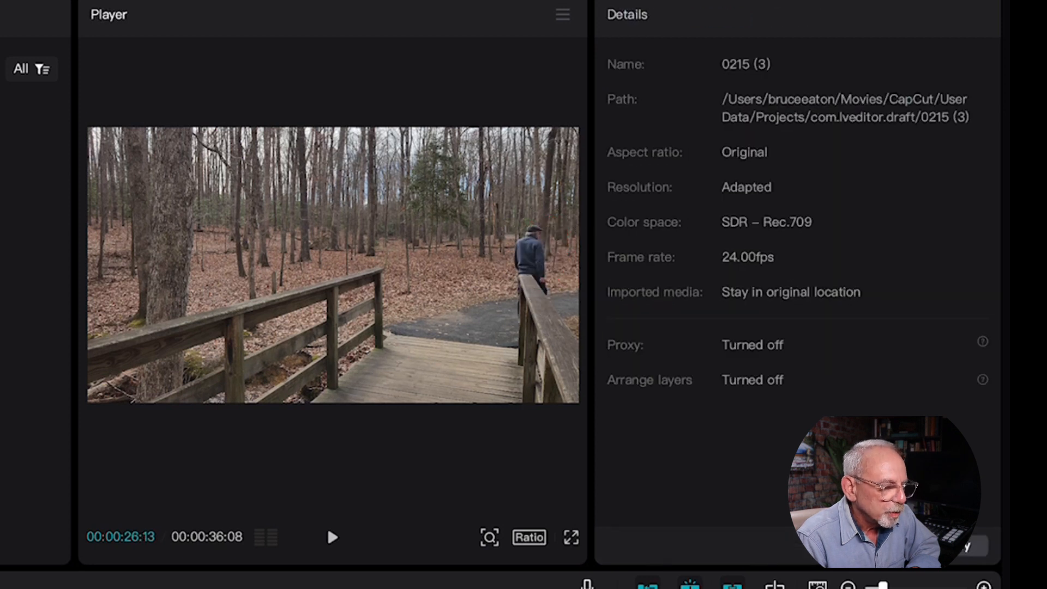
key(space)
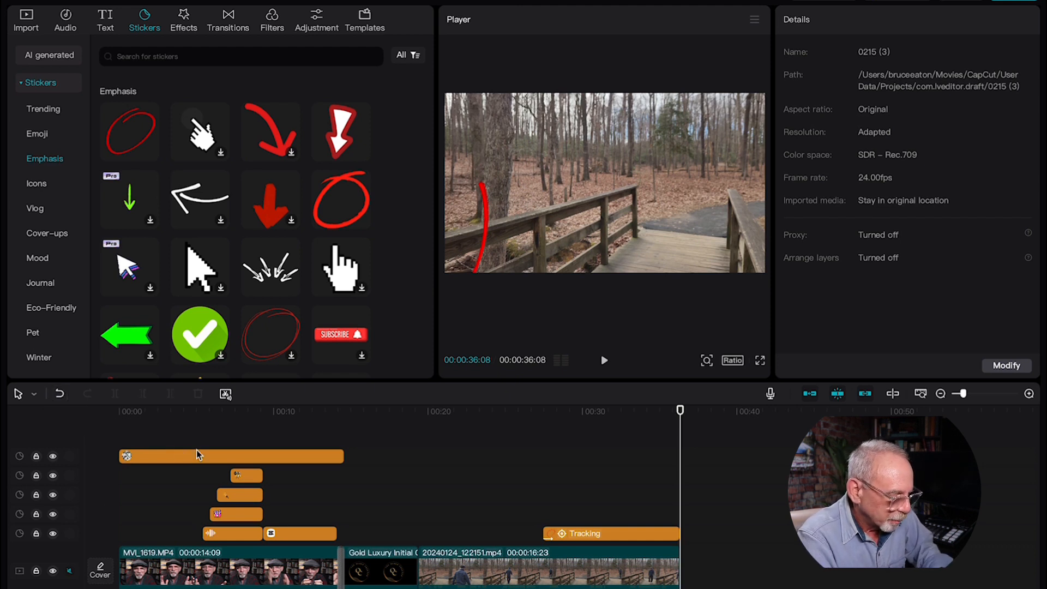
Undo the circle sticker's Slide Left animation and play the tracked section from 00:00:27:11
key(super+z)
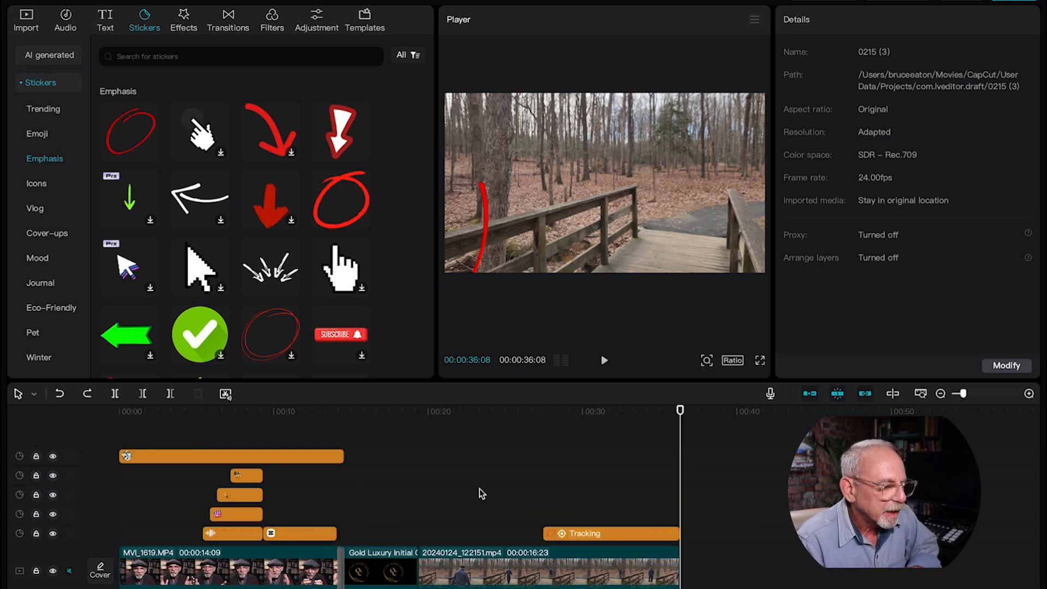
click(541, 493)
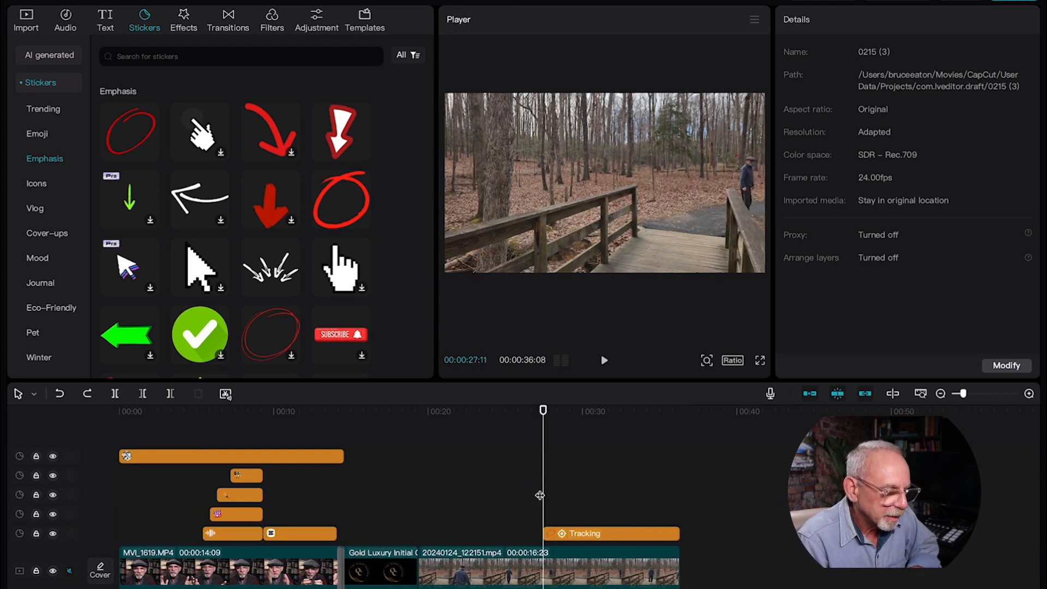
key(space)
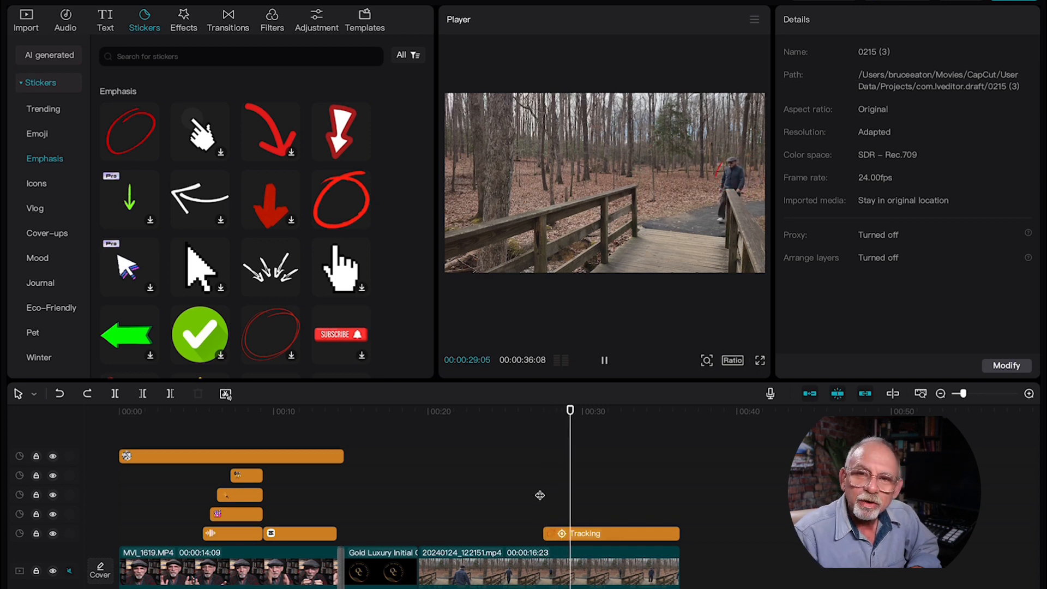